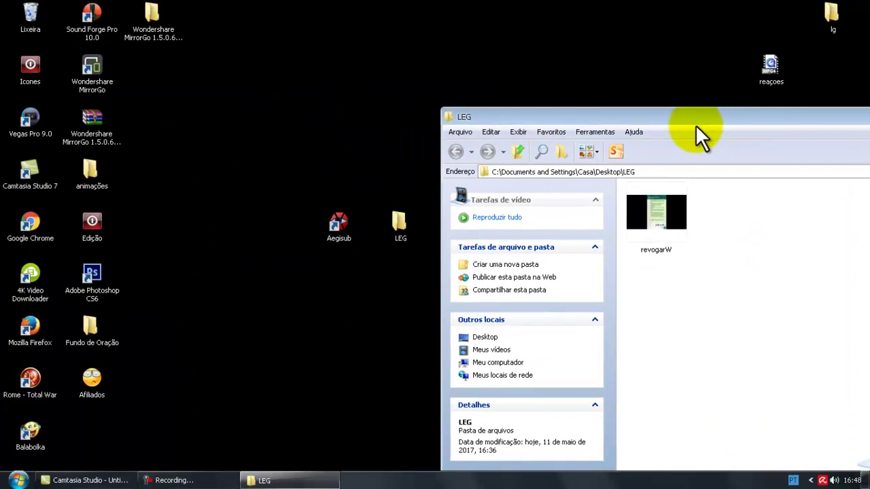
- Check the revogarW video file in the LEG folder and close the folder window
{"action": "left_click", "coordinate": [575, 227]}
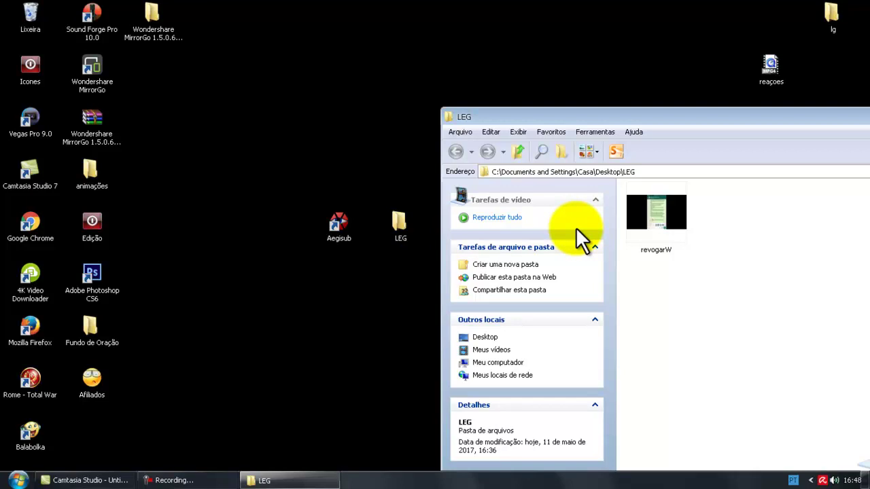
{"action": "left_click", "coordinate": [672, 234]}
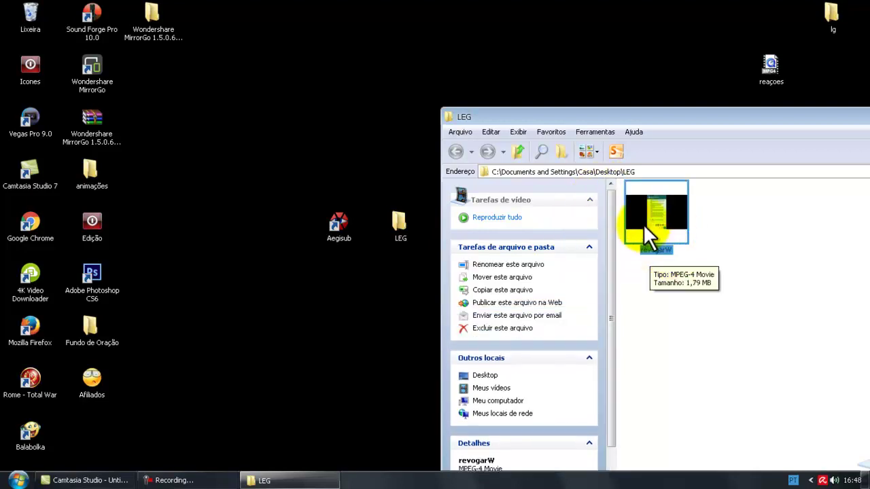
{"action": "left_click_drag", "start_coordinate": [556, 116], "coordinate": [322, 157]}
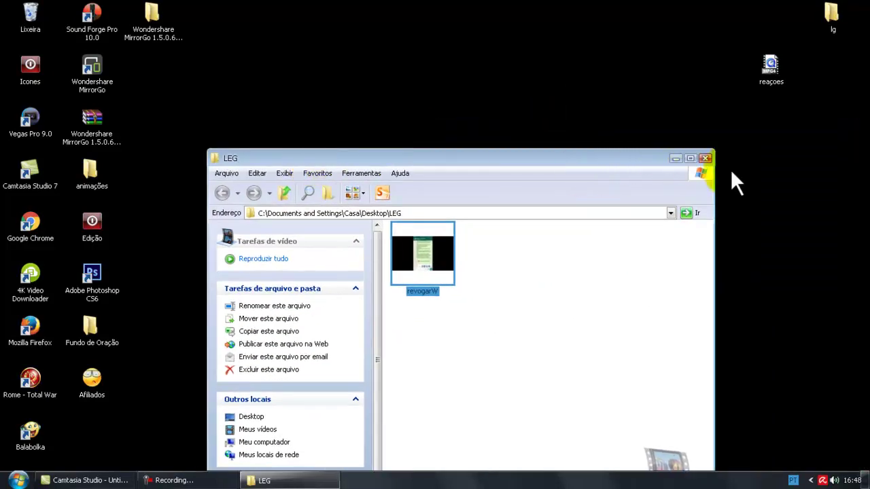
{"action": "left_click", "coordinate": [705, 157]}
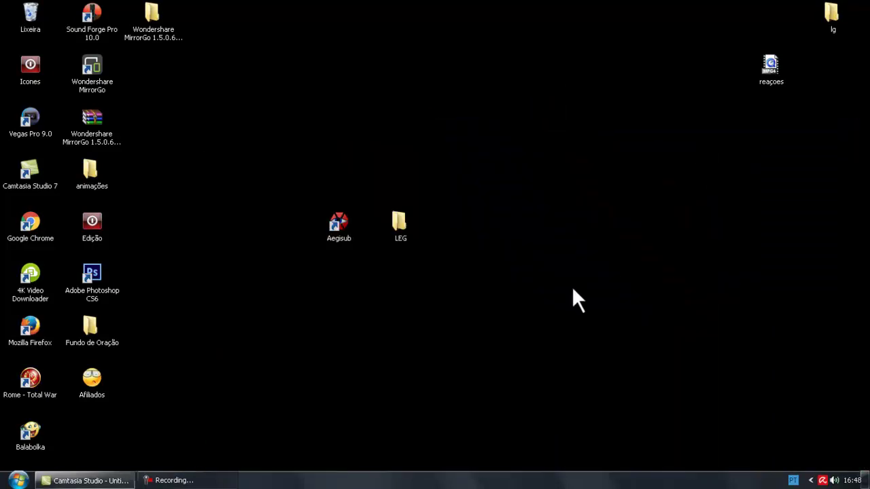
- Launch Aegisub and load the revogarW video from the desktop's LEG folder into it
{"action": "double_click", "coordinate": [333, 236]}
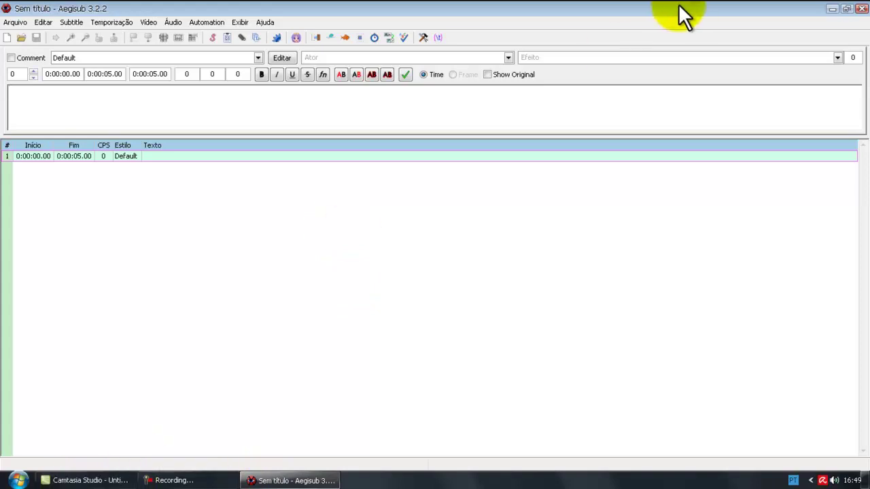
{"action": "left_click", "coordinate": [832, 9]}
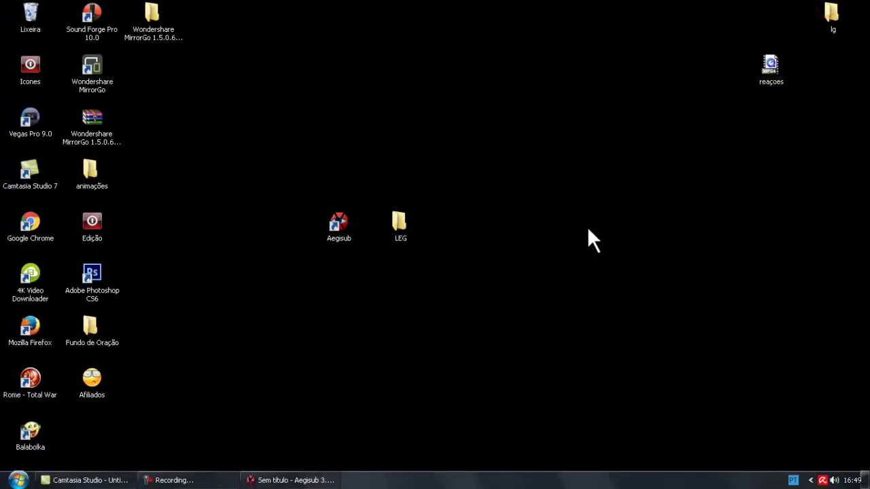
{"action": "double_click", "coordinate": [399, 228]}
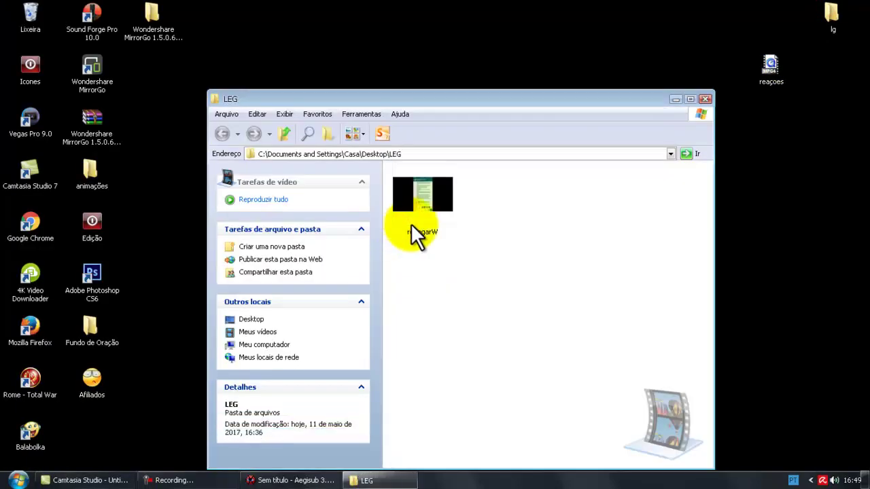
{"action": "left_click", "coordinate": [416, 193]}
{"action": "left_click_drag", "start_coordinate": [415, 192], "coordinate": [270, 294]}
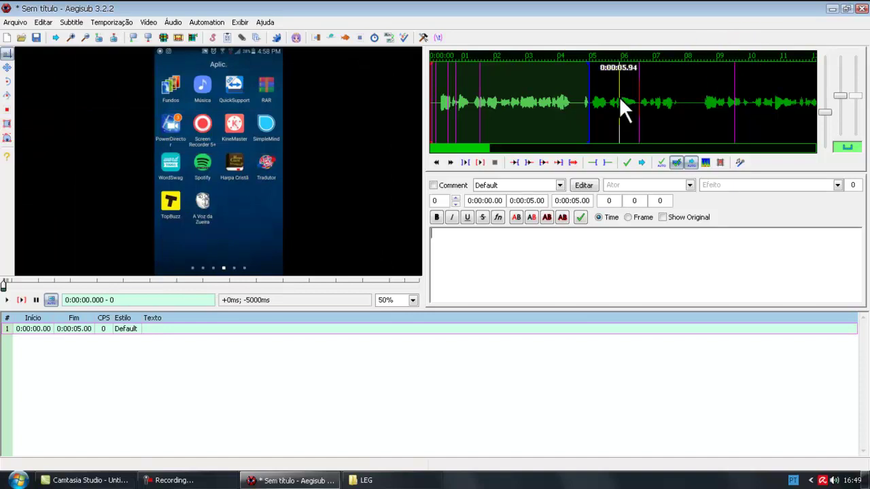
- Play the first subtitle line's audio and shorten its selection to end at about 0:00:01.30, after the opening phrase
{"action": "left_click", "coordinate": [538, 233]}
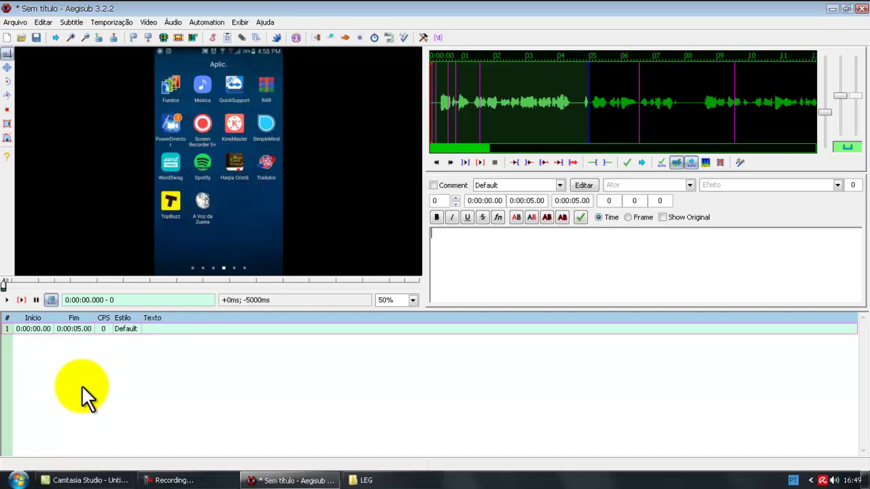
{"action": "left_click", "coordinate": [467, 162]}
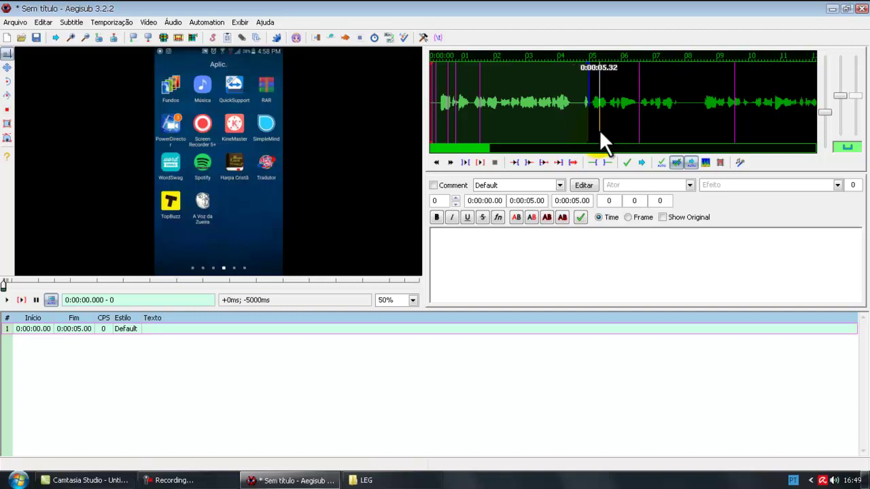
{"action": "left_click", "coordinate": [465, 163]}
{"action": "left_click", "coordinate": [465, 163]}
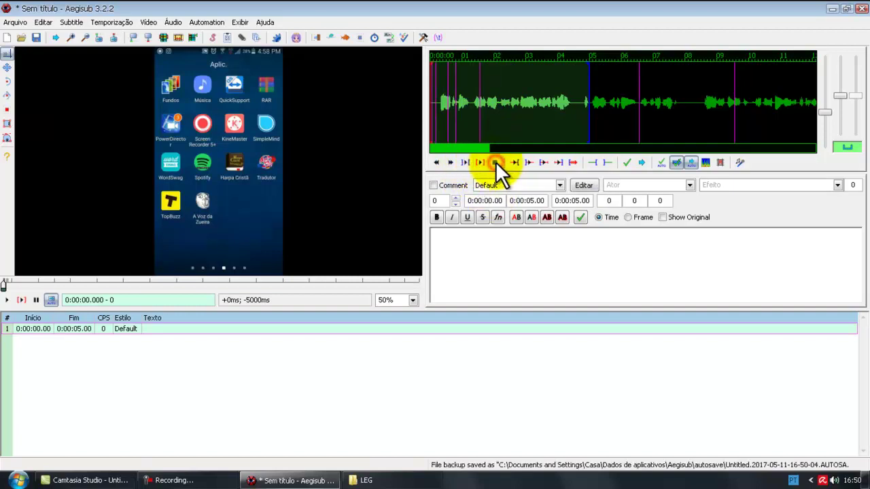
{"action": "left_click", "coordinate": [590, 125]}
{"action": "left_click", "coordinate": [591, 127]}
{"action": "left_click_drag", "start_coordinate": [591, 125], "coordinate": [471, 121]}
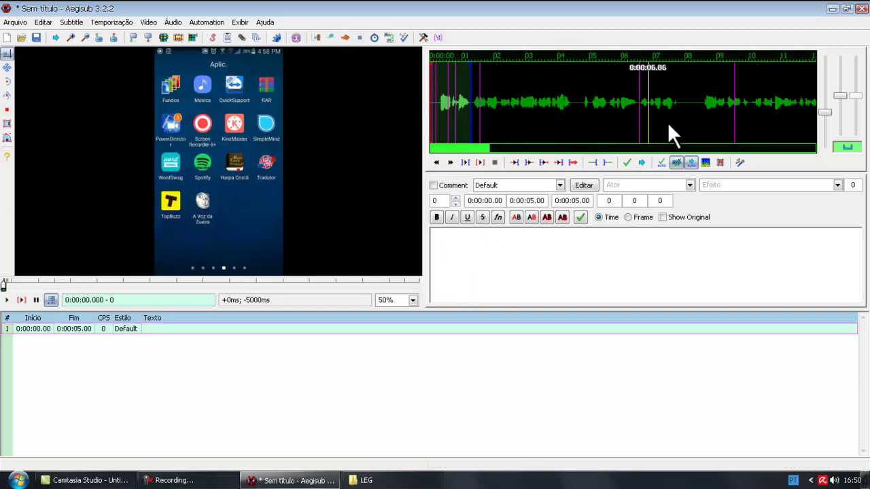
- Try the spectrum analyser mode on the audio display and return to the waveform
{"action": "left_click", "coordinate": [704, 161]}
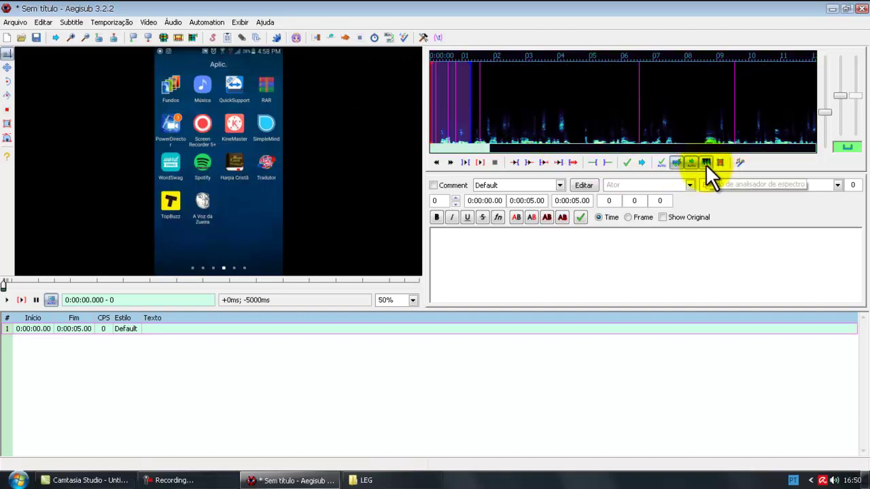
{"action": "left_click", "coordinate": [705, 163]}
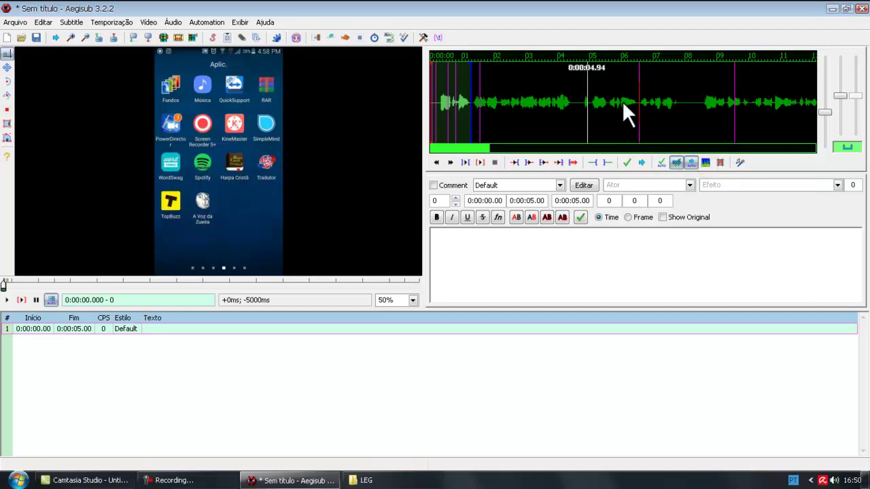
{"action": "left_click", "coordinate": [706, 161]}
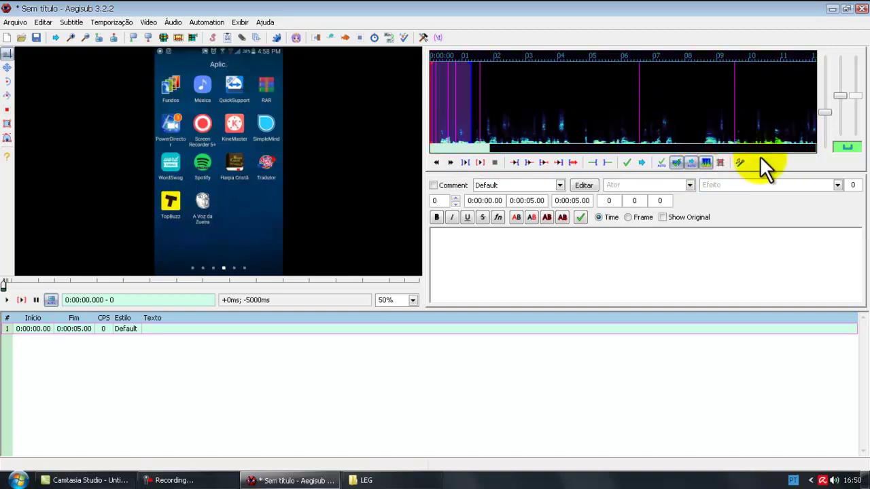
{"action": "left_click", "coordinate": [706, 162]}
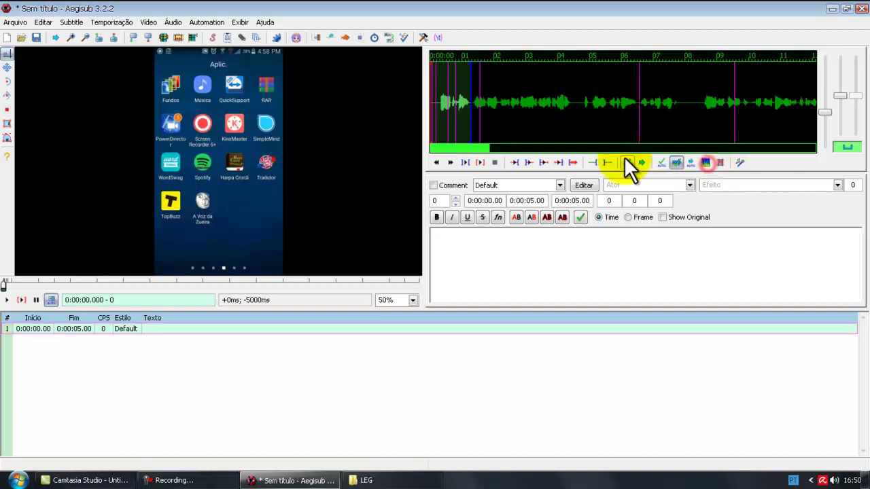
- Play the shortened audio selection and enter "Olá tudo bem?" as the first subtitle's text
{"action": "left_click", "coordinate": [466, 161]}
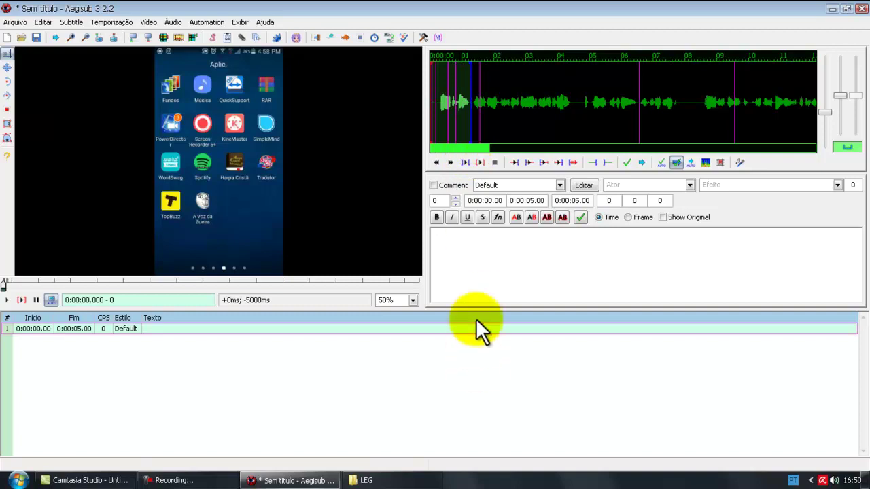
{"action": "left_click", "coordinate": [476, 259]}
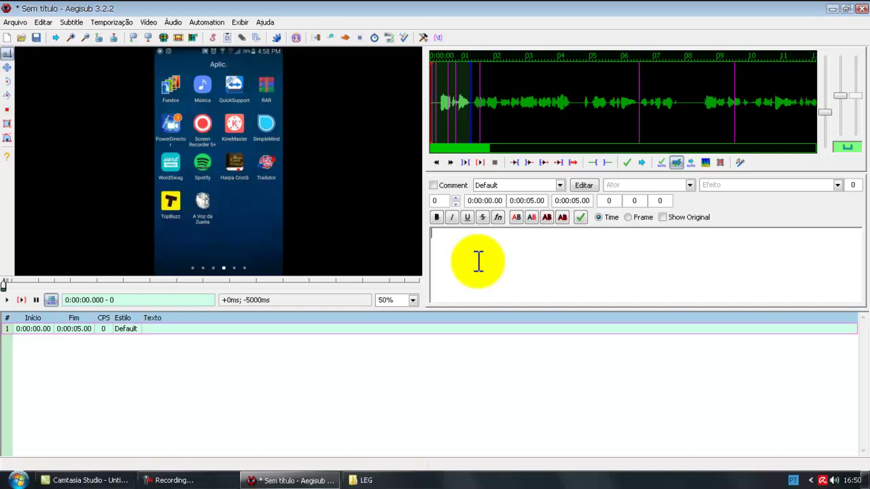
{"action": "type", "text": "Olá tudo bem?"}
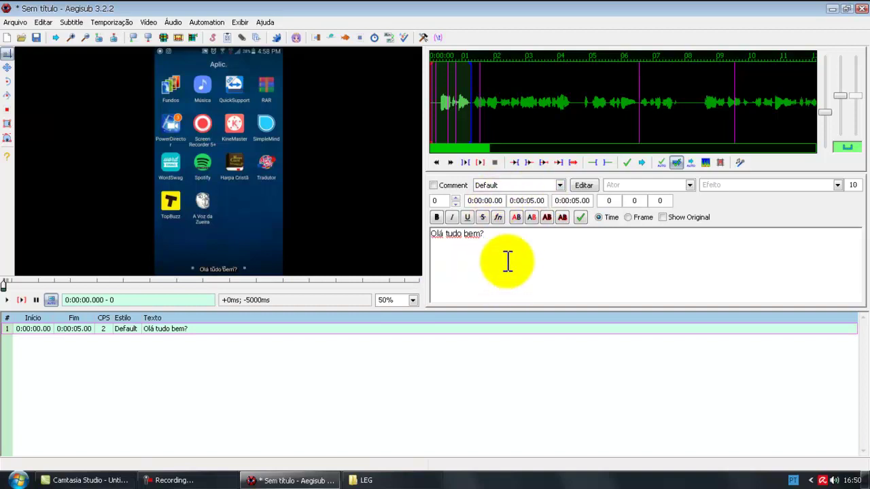
{"action": "left_click", "coordinate": [497, 242]}
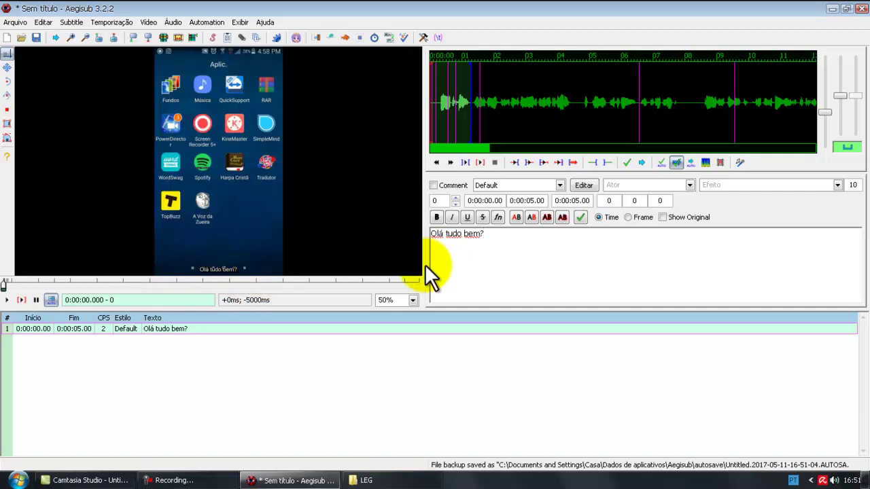
- Change the Default subtitle style to the Arial Black font at size 55 and apply it
{"action": "left_click", "coordinate": [586, 185]}
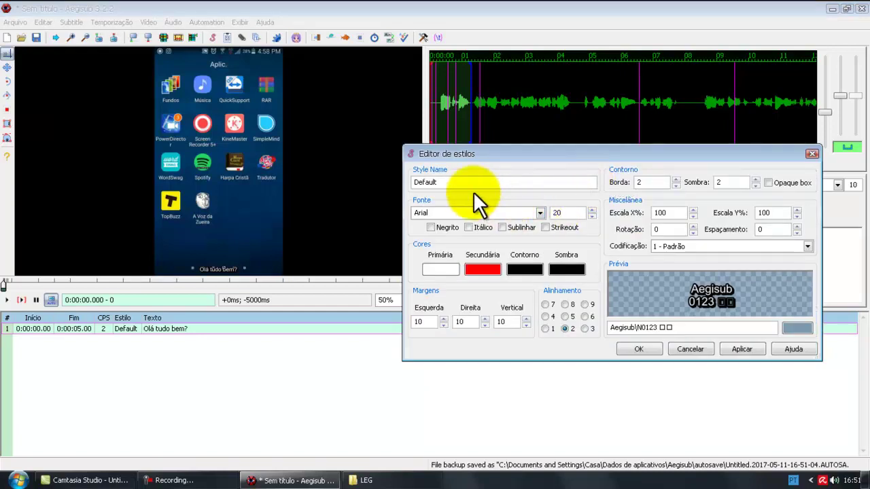
{"action": "double_click", "coordinate": [445, 213]}
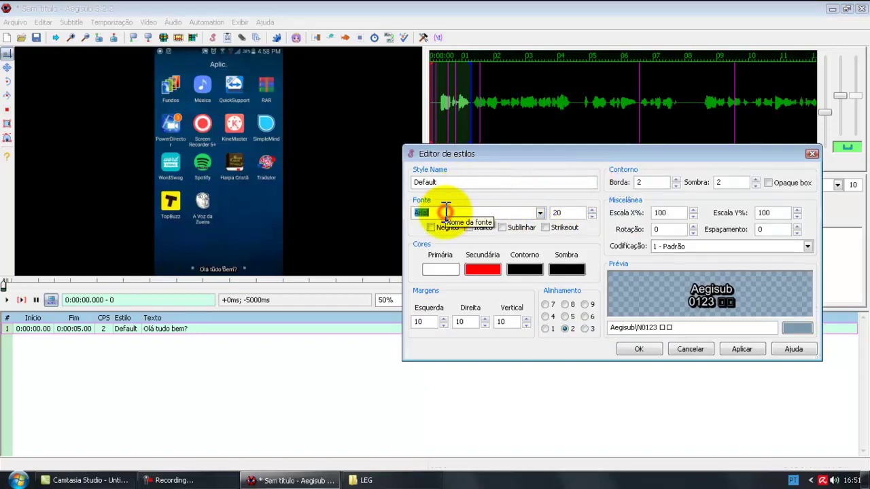
{"action": "left_click", "coordinate": [541, 213]}
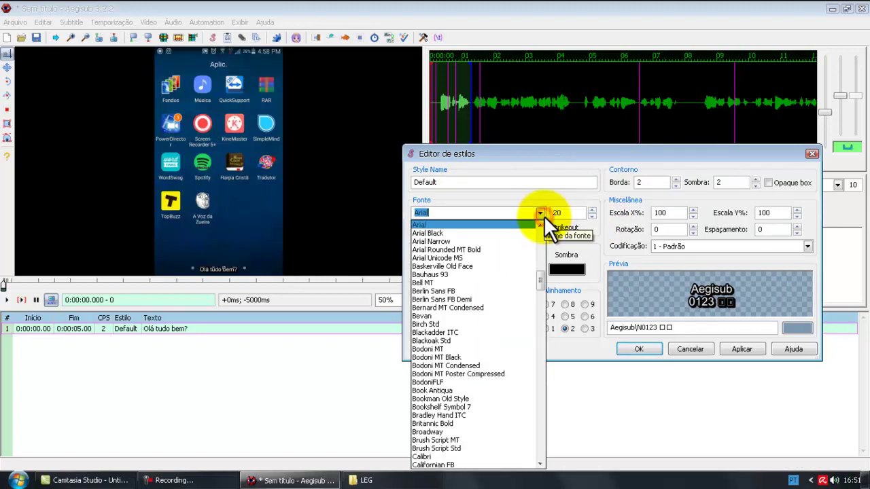
{"action": "left_click", "coordinate": [474, 235]}
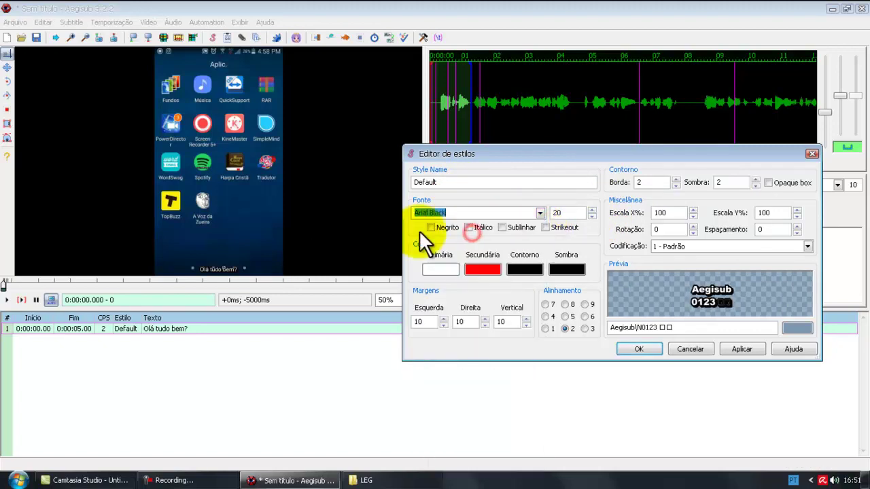
{"action": "left_click", "coordinate": [592, 209]}
{"action": "left_click_drag", "start_coordinate": [591, 208], "coordinate": [596, 214]}
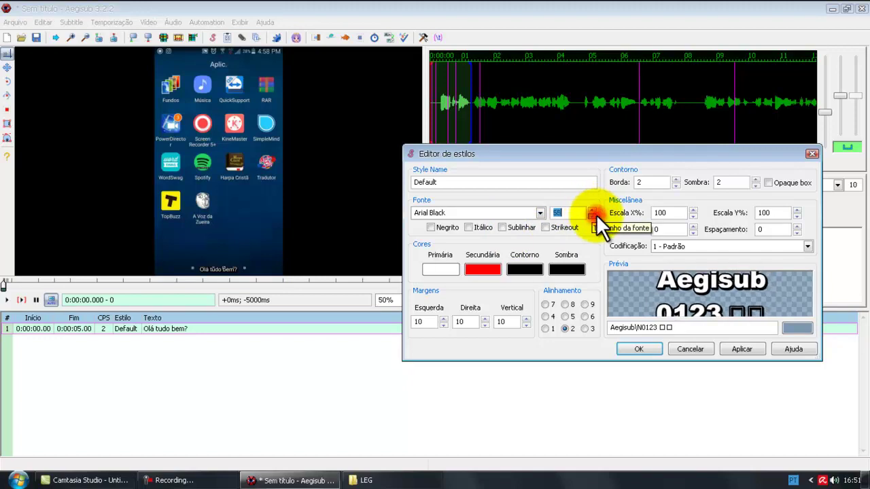
{"action": "left_click", "coordinate": [596, 214]}
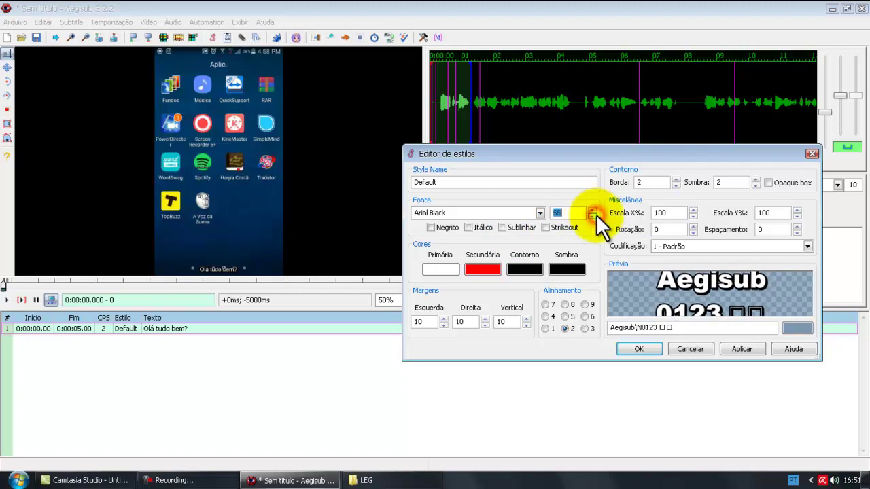
{"action": "left_click", "coordinate": [741, 349]}
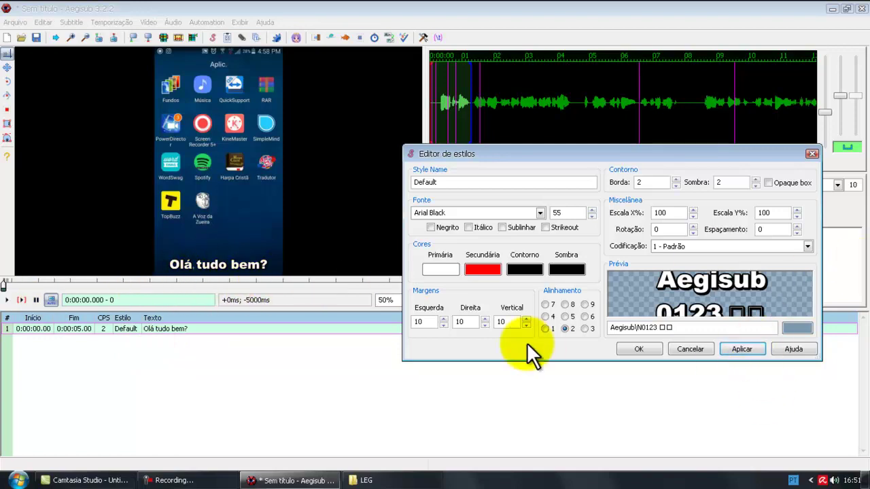
{"action": "left_click", "coordinate": [640, 351]}
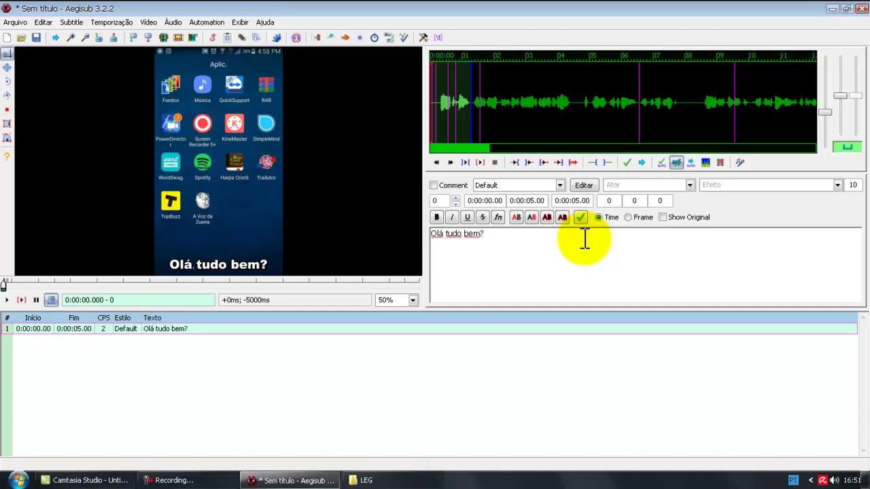
- Commit the first subtitle and extend the second line's audio selection to end at about 4.5 seconds
{"action": "key", "text": "Return"}
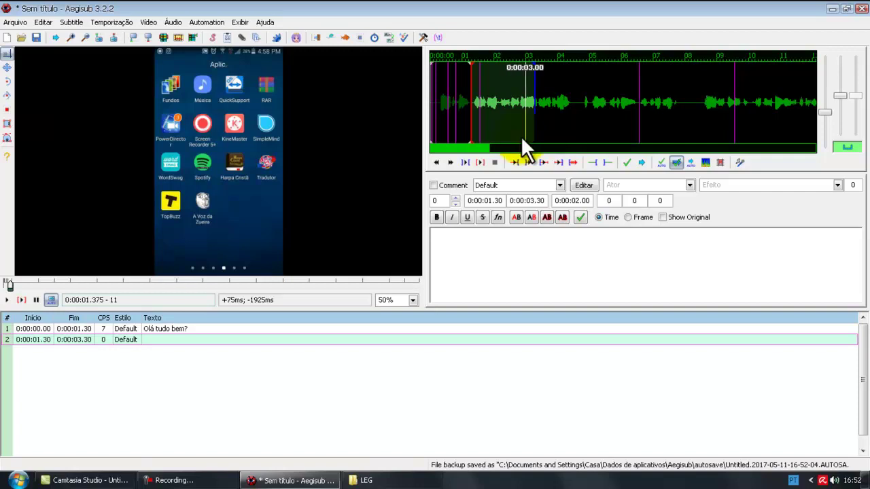
{"action": "left_click", "coordinate": [468, 163]}
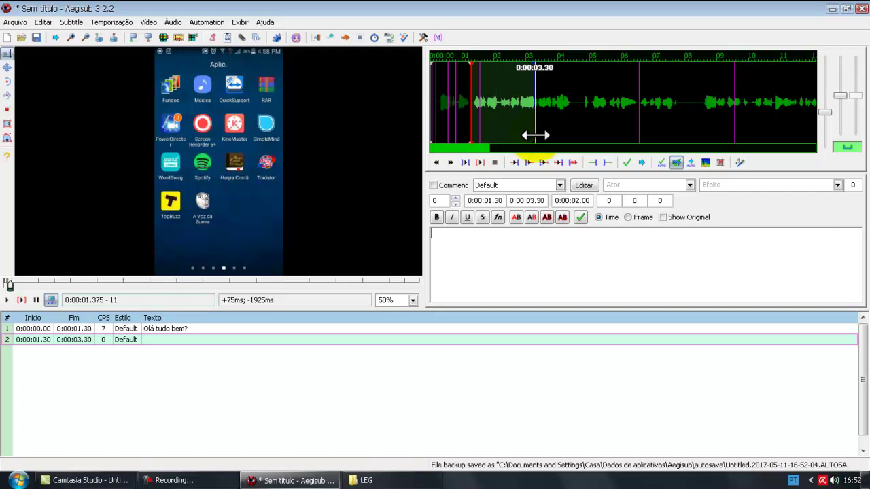
{"action": "left_click_drag", "start_coordinate": [535, 136], "coordinate": [575, 139]}
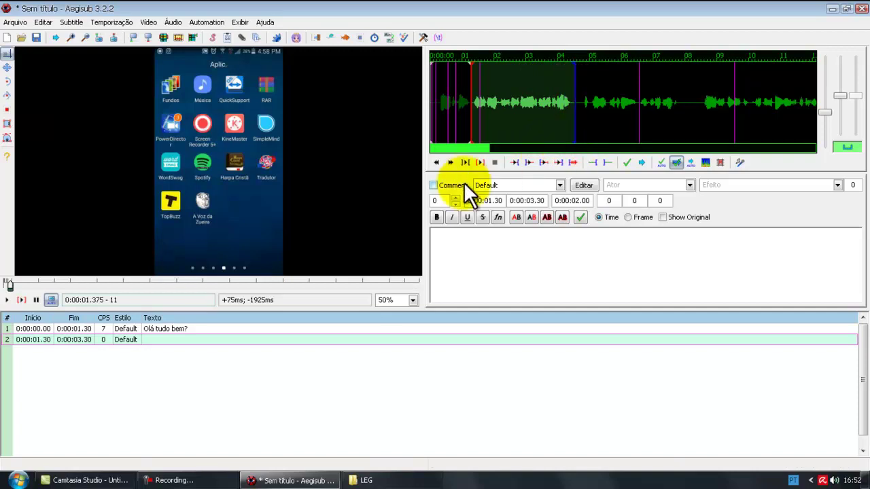
- Play the second selection and enter its subtitle: the speaker's name introduction followed by "você esta no meu canal e hoje vou ensinar para você"
{"action": "left_click", "coordinate": [466, 162]}
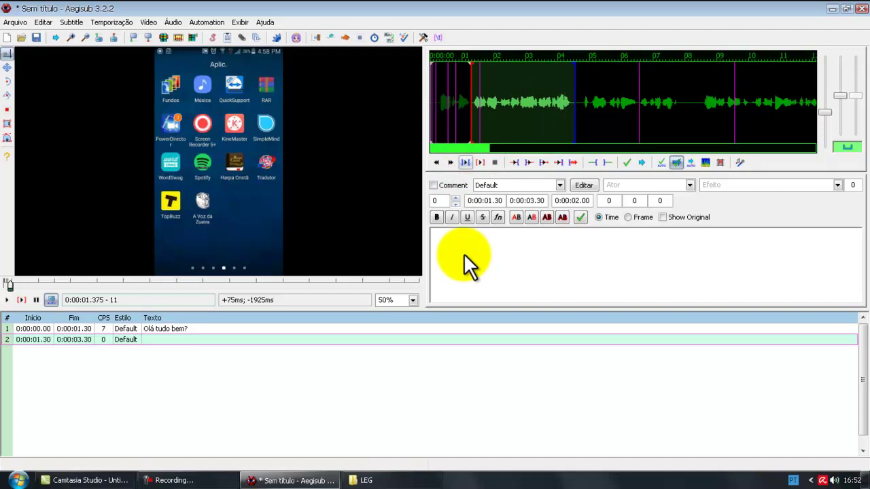
{"action": "left_click", "coordinate": [452, 256]}
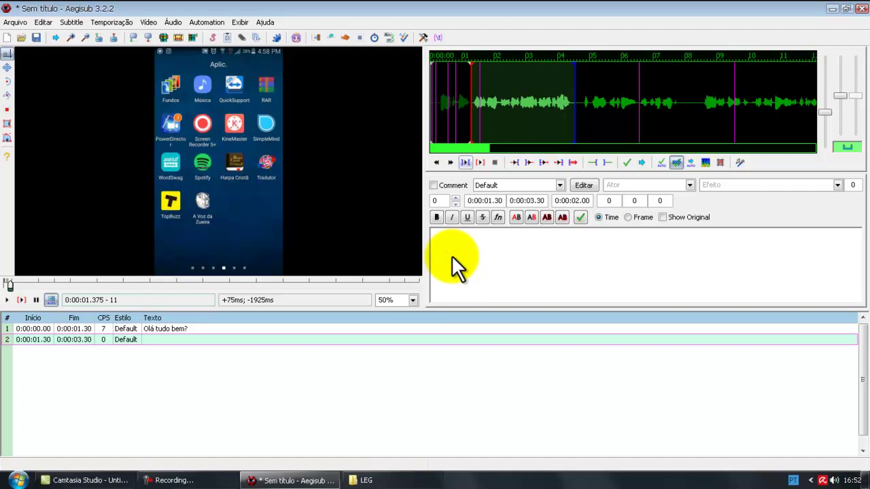
{"action": "type", "text": "Meu nome é Thiago, você esta no meu canal e hoje vou ensinar para você"}
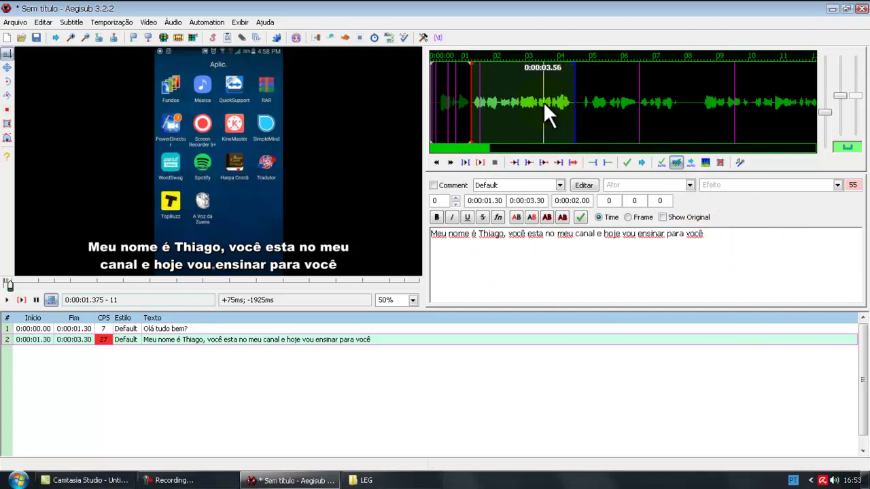
{"action": "left_click", "coordinate": [714, 247]}
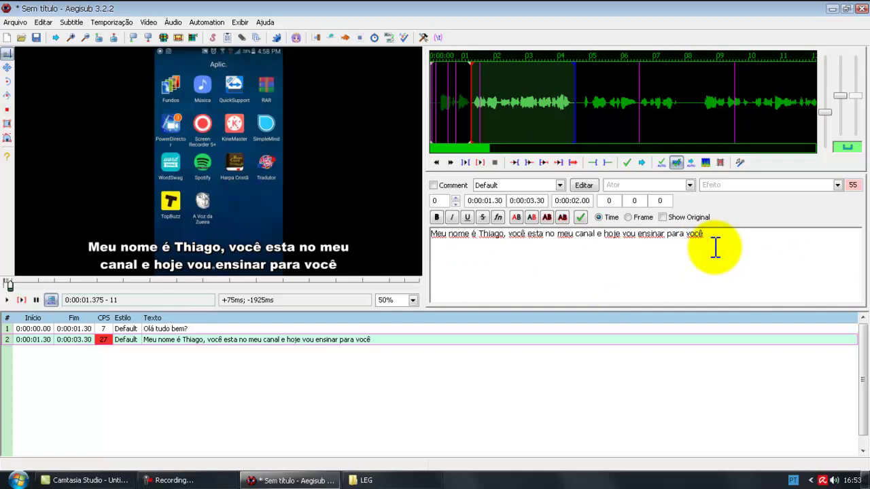
- Commit the second subtitle and play the video from the beginning to review the first two subtitles
{"action": "key", "text": "Return"}
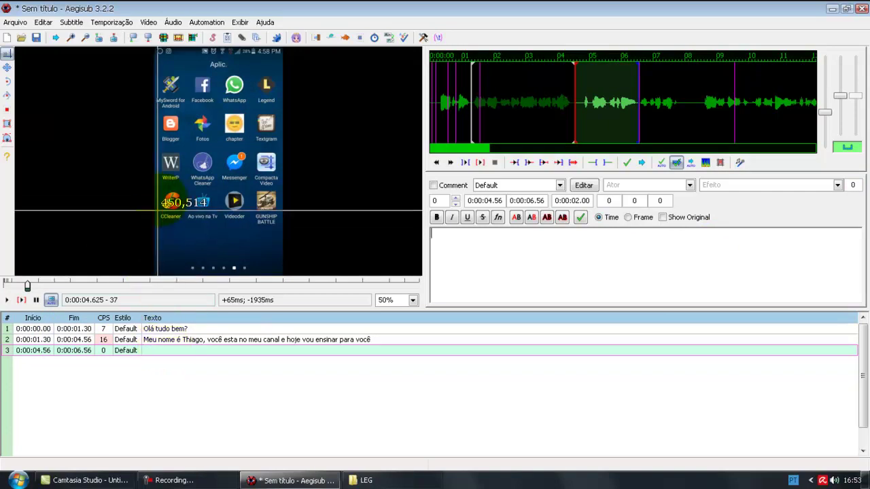
{"action": "left_click_drag", "start_coordinate": [27, 285], "coordinate": [4, 285]}
{"action": "left_click", "coordinate": [6, 301]}
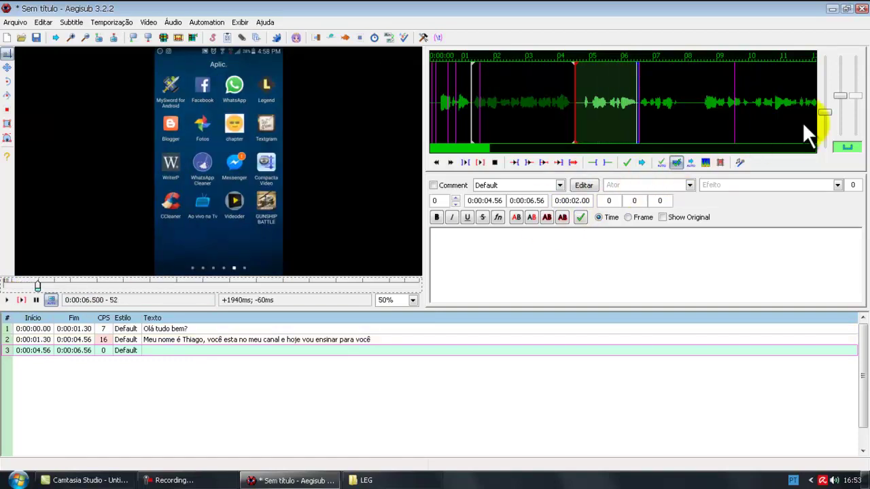
{"action": "left_click", "coordinate": [34, 300]}
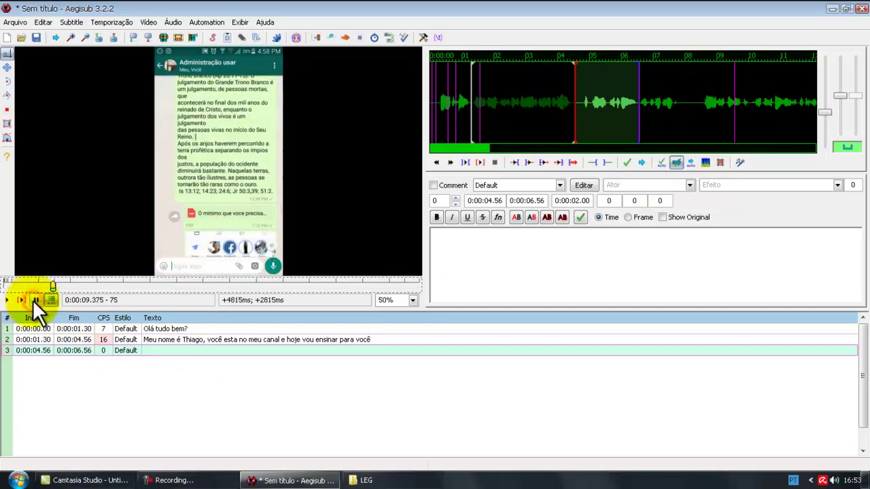
- Step back through the second and first subtitle lines, and return forward to the empty third line
{"action": "left_click", "coordinate": [435, 162]}
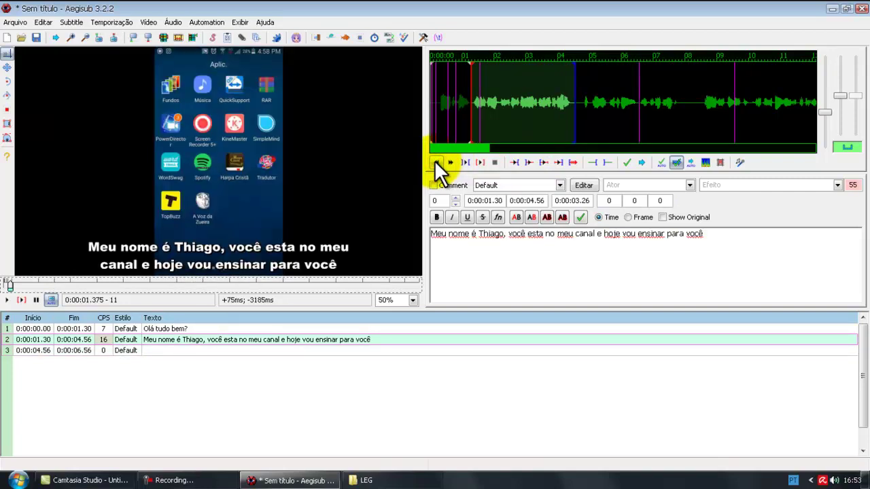
{"action": "left_click", "coordinate": [274, 344]}
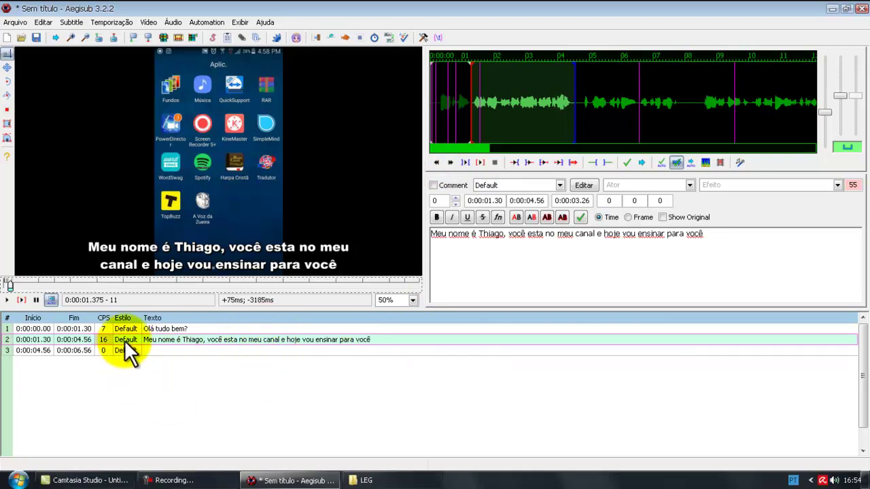
{"action": "left_click", "coordinate": [435, 162]}
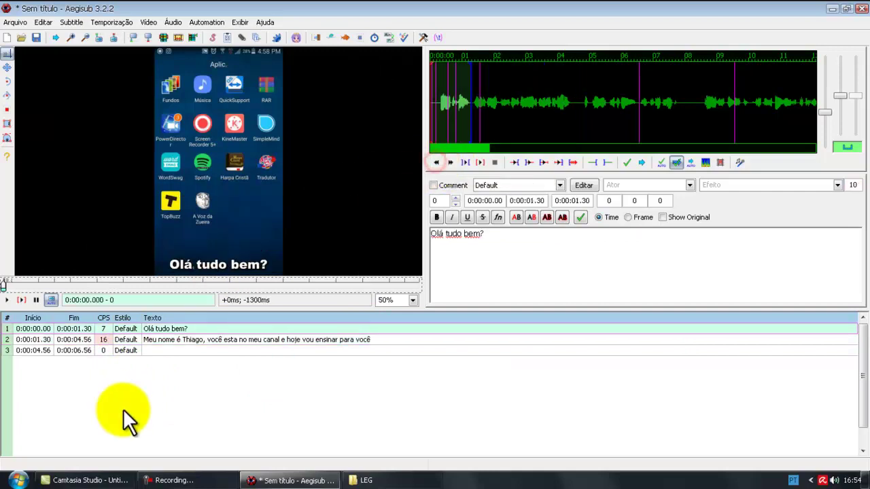
{"action": "left_click", "coordinate": [435, 162]}
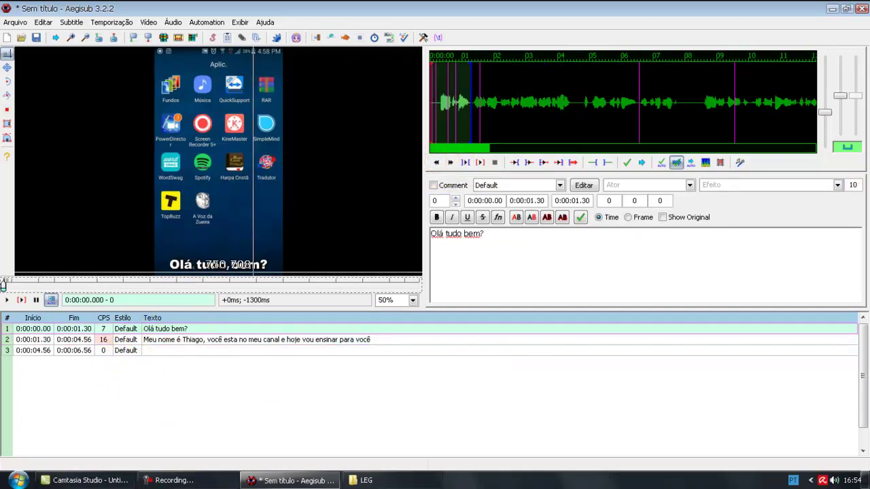
{"action": "left_click", "coordinate": [447, 163]}
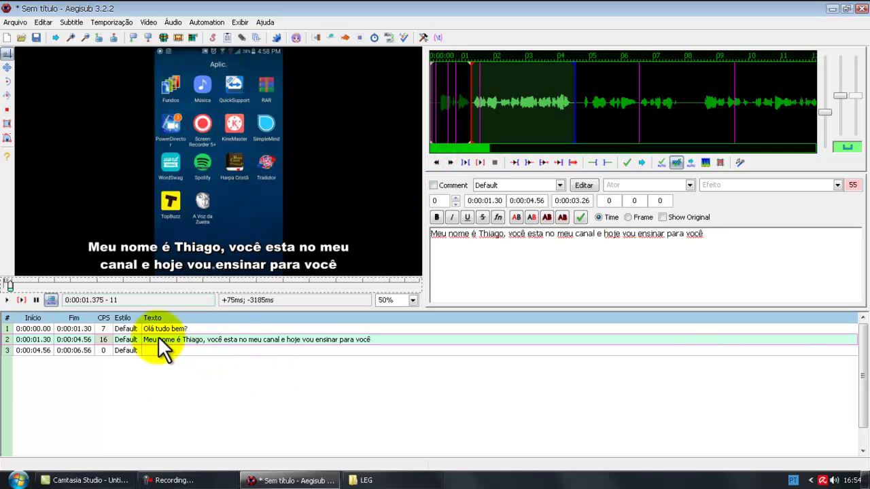
{"action": "left_click", "coordinate": [448, 162]}
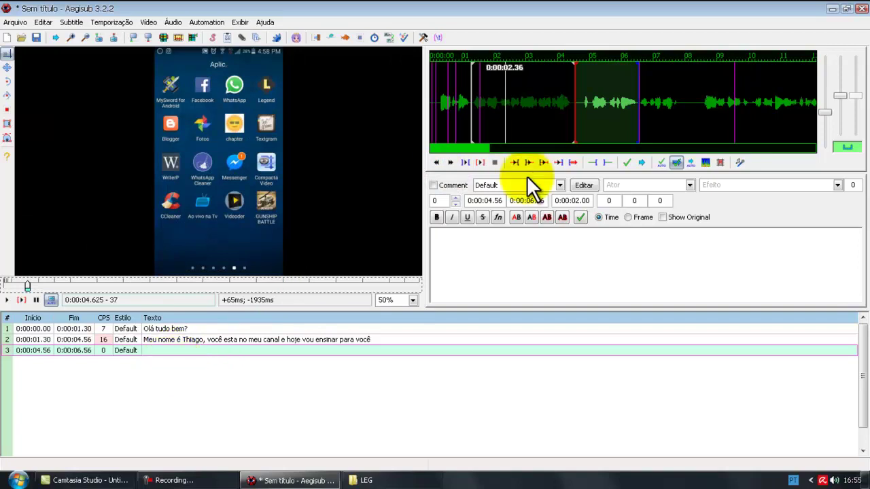
- Play the third line's audio, extend its selection to about 8.22 seconds, shorten it to end at about 5.66 seconds, and replay it
{"action": "left_click", "coordinate": [466, 163]}
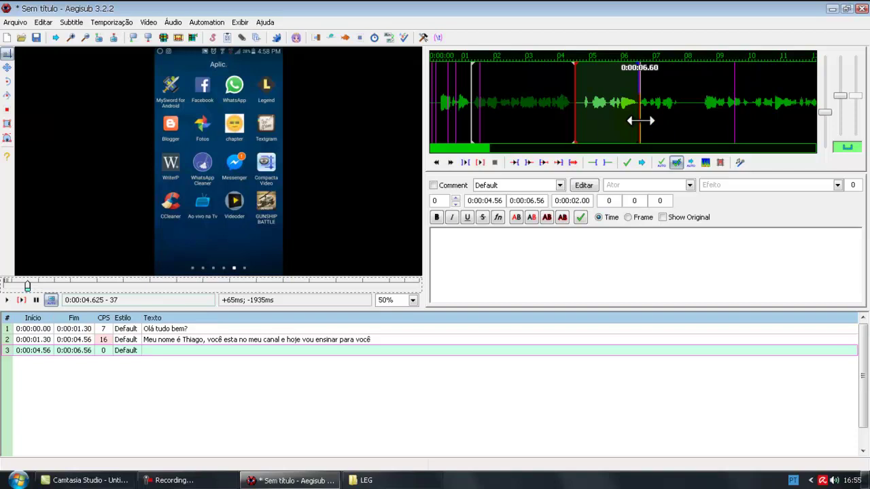
{"action": "left_click_drag", "start_coordinate": [640, 119], "coordinate": [691, 126]}
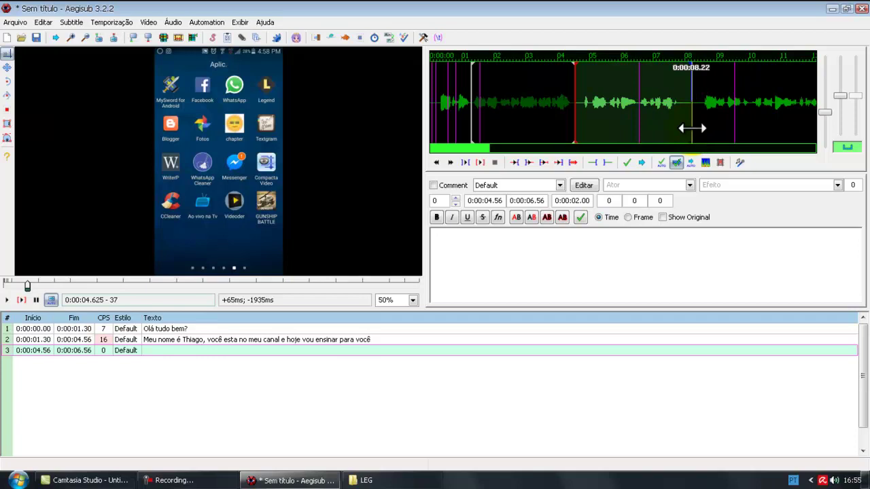
{"action": "left_click_drag", "start_coordinate": [692, 127], "coordinate": [610, 128]}
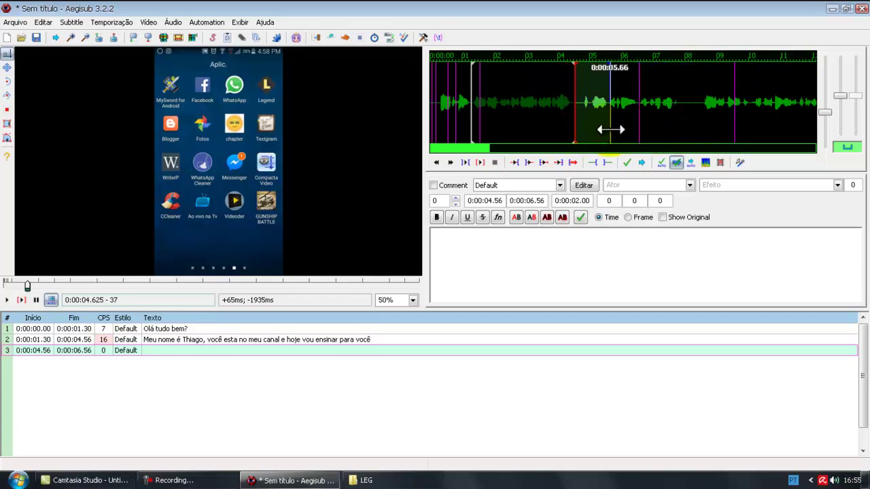
{"action": "left_click", "coordinate": [463, 162]}
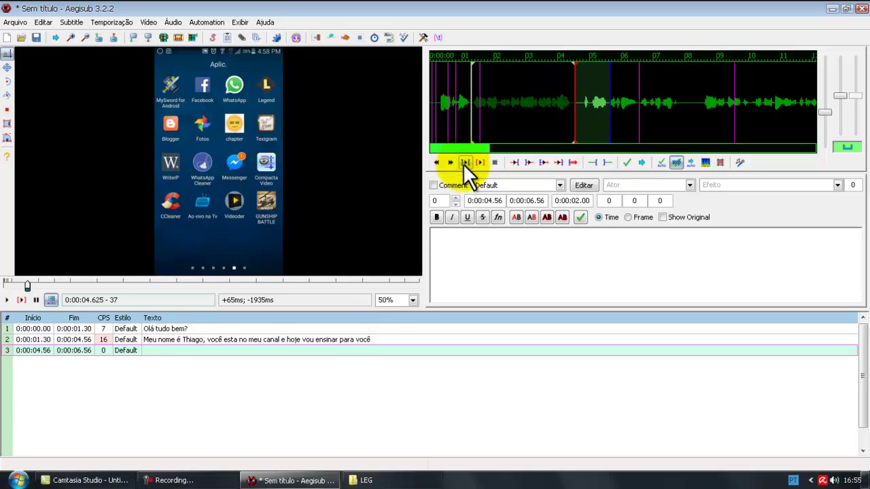
{"action": "left_click", "coordinate": [462, 163]}
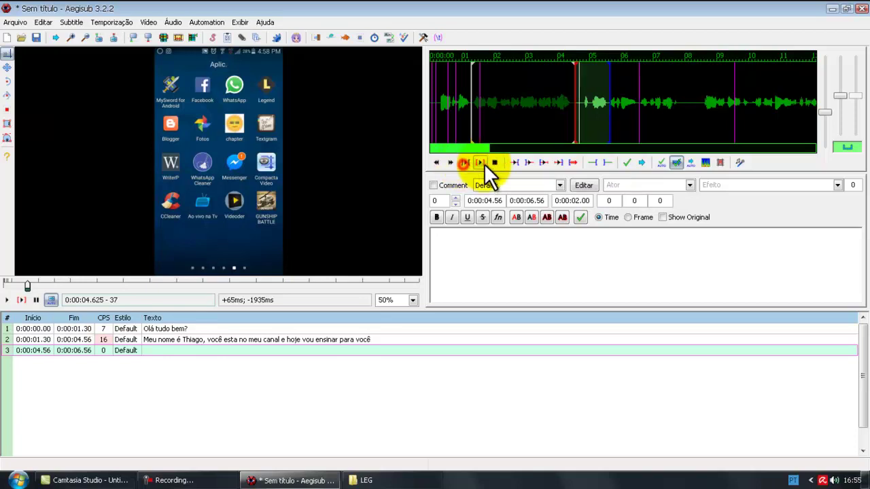
- Add lead-out repeatedly to the third line's audio selection until it ends at about 8.06 seconds, replaying it in between
{"action": "left_click", "coordinate": [614, 164]}
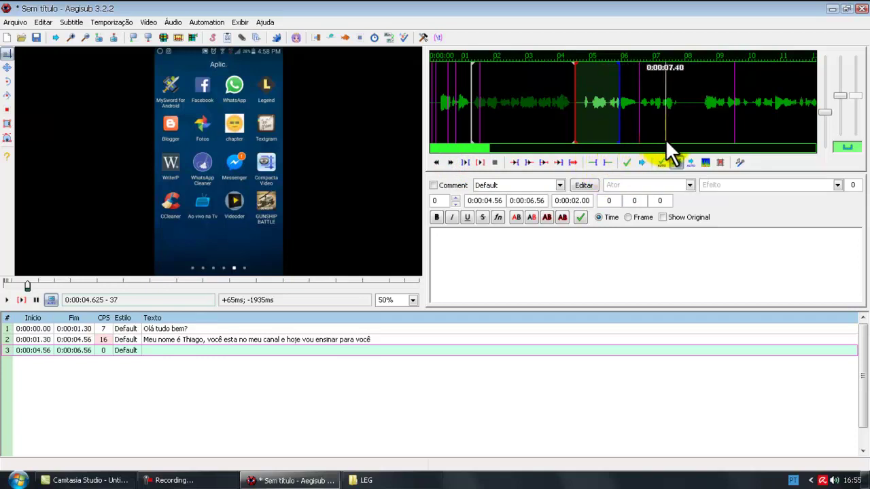
{"action": "left_click", "coordinate": [608, 164]}
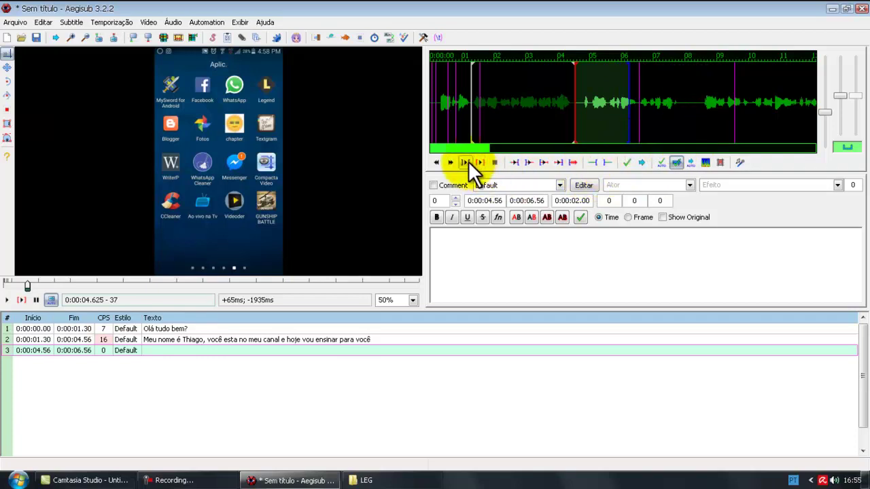
{"action": "left_click", "coordinate": [468, 161]}
{"action": "left_click", "coordinate": [608, 162]}
{"action": "left_click", "coordinate": [609, 160]}
{"action": "left_click", "coordinate": [608, 160]}
{"action": "left_click", "coordinate": [609, 160]}
{"action": "left_click", "coordinate": [608, 160]}
{"action": "left_click", "coordinate": [608, 159]}
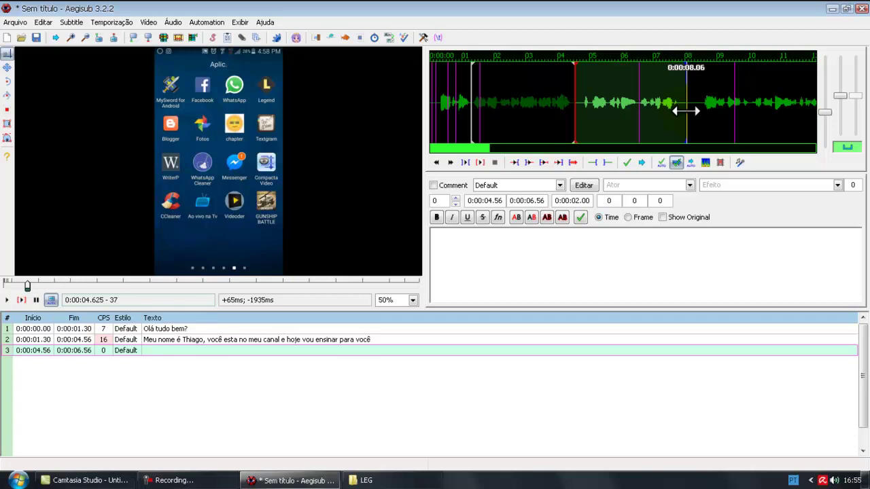
- Play the third audio selection and enter "Como revogar um link do Whatsapp." as its subtitle text
{"action": "left_click", "coordinate": [520, 265]}
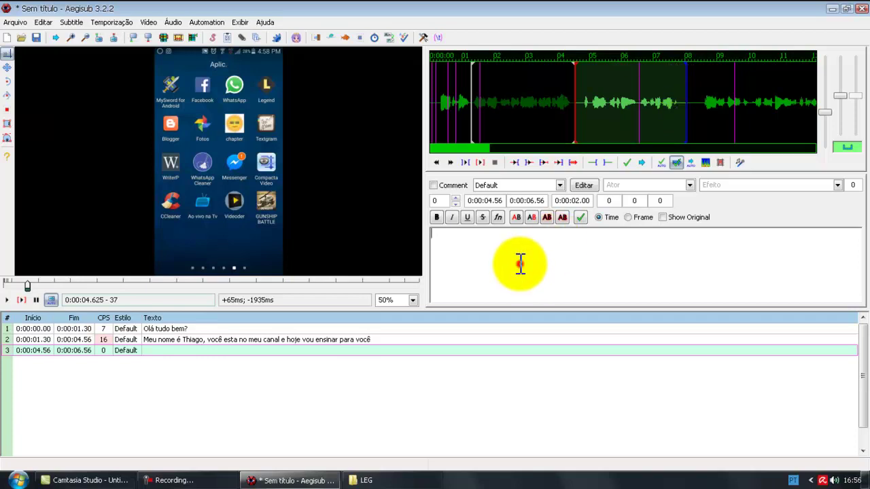
{"action": "left_click", "coordinate": [465, 163]}
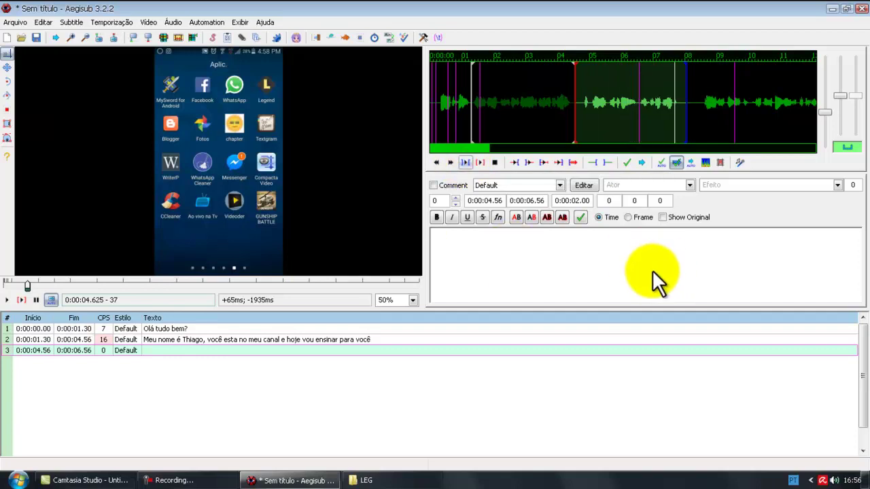
{"action": "type", "text": "Como revogar um link do Whatsapp"}
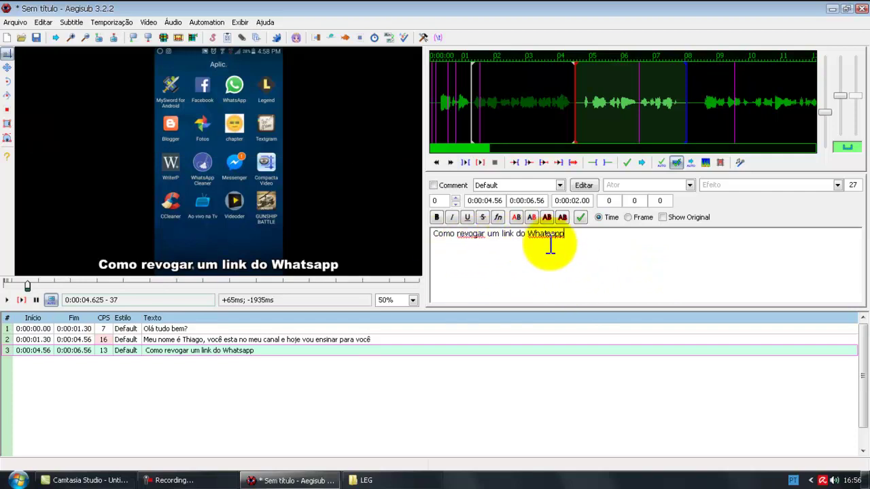
{"action": "type", "text": "."}
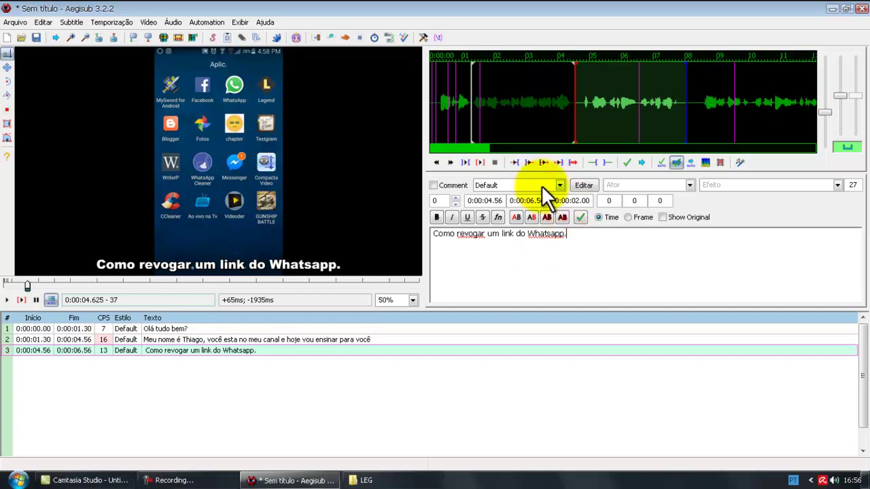
- Replay the third subtitle's audio and its video segment, and commit the line
{"action": "left_click", "coordinate": [464, 163]}
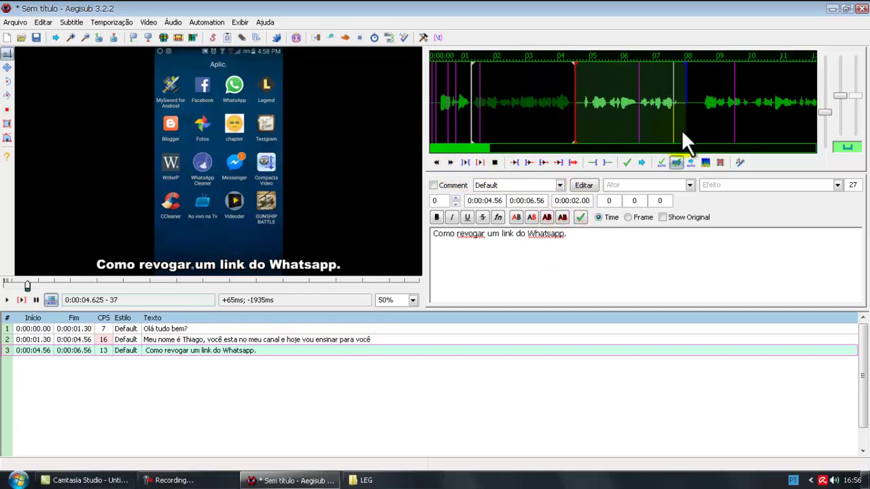
{"action": "left_click", "coordinate": [19, 299]}
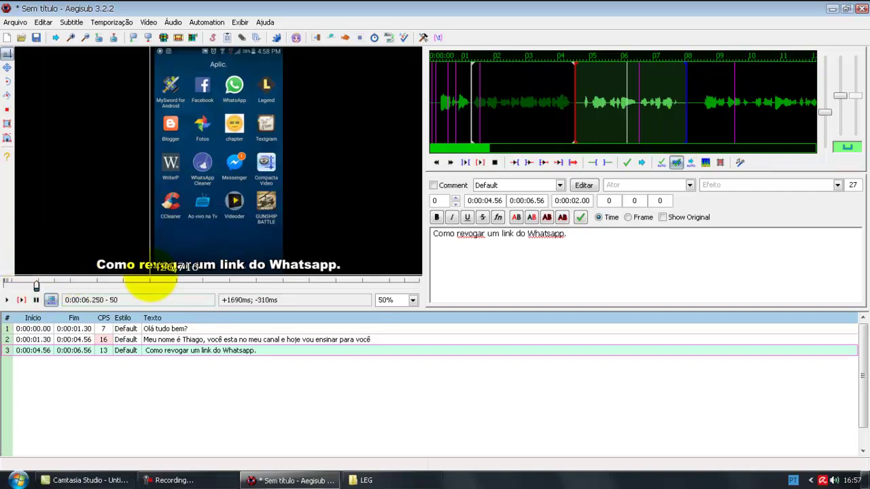
{"action": "left_click", "coordinate": [483, 278]}
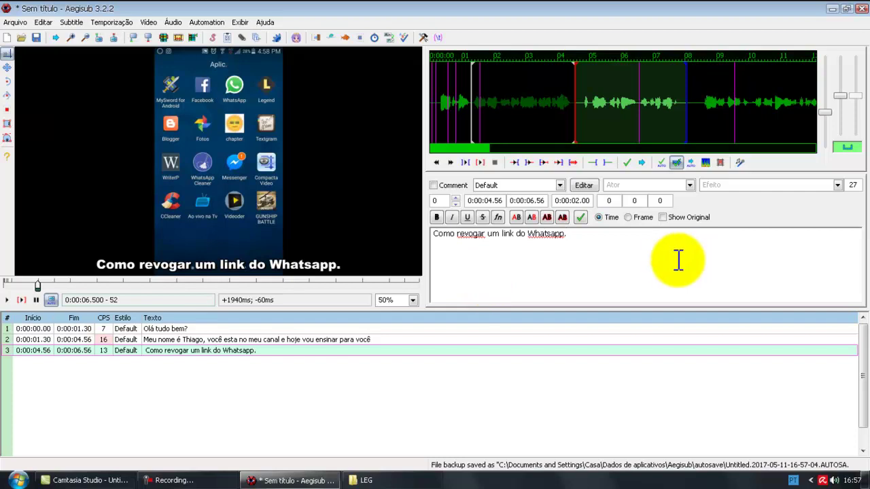
{"action": "key", "text": "Return"}
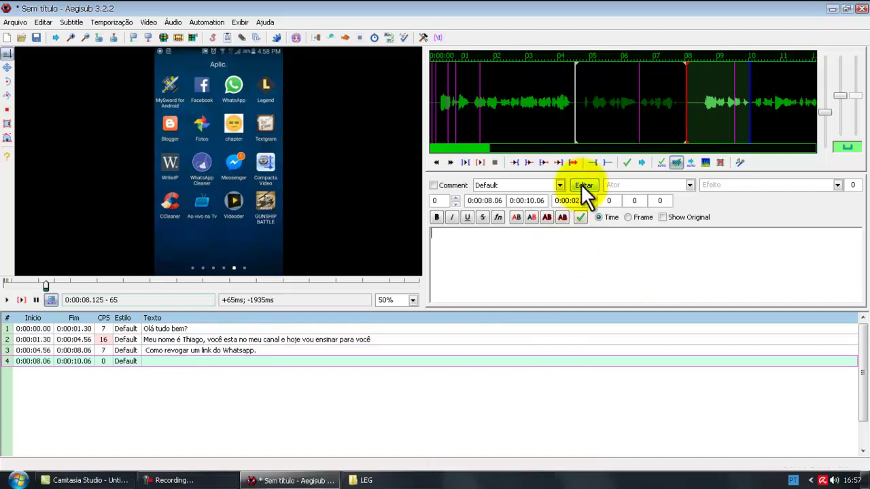
- Play the fourth line's audio, adjust its selection to end at about 10.02 seconds, and replay it
{"action": "left_click", "coordinate": [469, 161]}
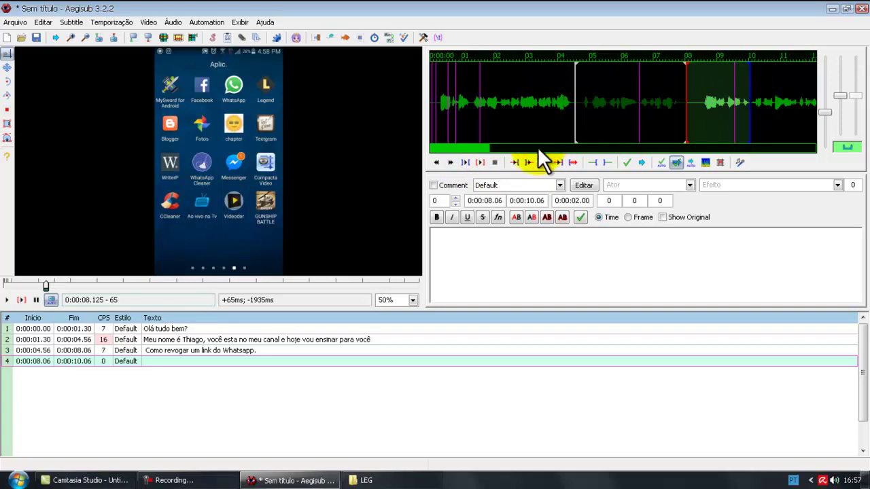
{"action": "left_click", "coordinate": [751, 131]}
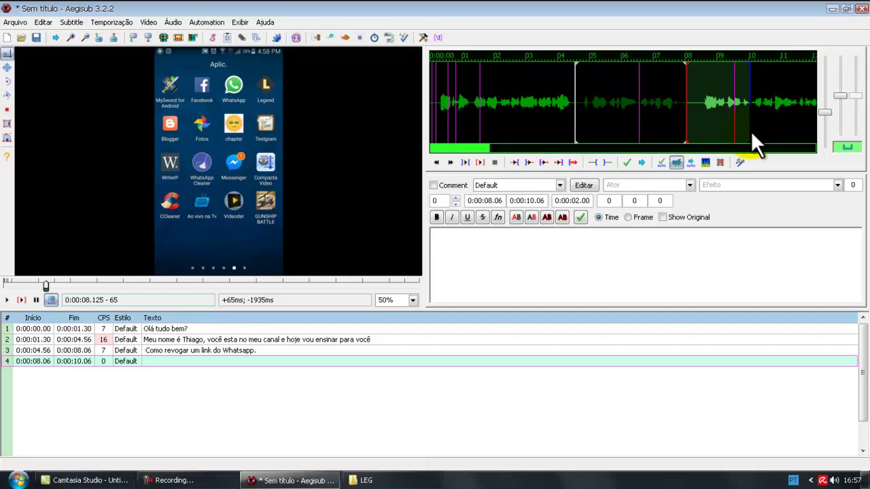
{"action": "mouse_move", "coordinate": [751, 131]}
{"action": "left_mouse_down"}
{"action": "mouse_move", "coordinate": [781, 133]}
{"action": "mouse_move", "coordinate": [742, 134]}
{"action": "left_mouse_up"}
{"action": "left_click", "coordinate": [467, 164]}
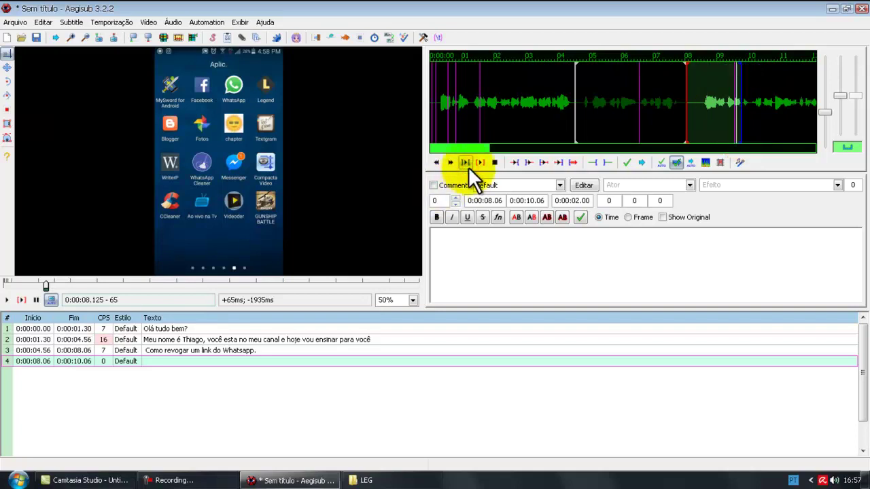
{"action": "left_click_drag", "start_coordinate": [740, 133], "coordinate": [748, 134]}
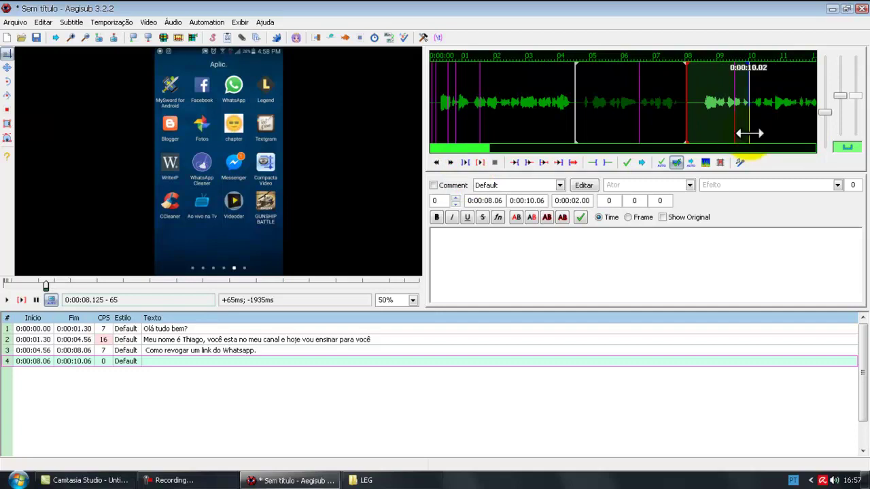
{"action": "left_click", "coordinate": [463, 163]}
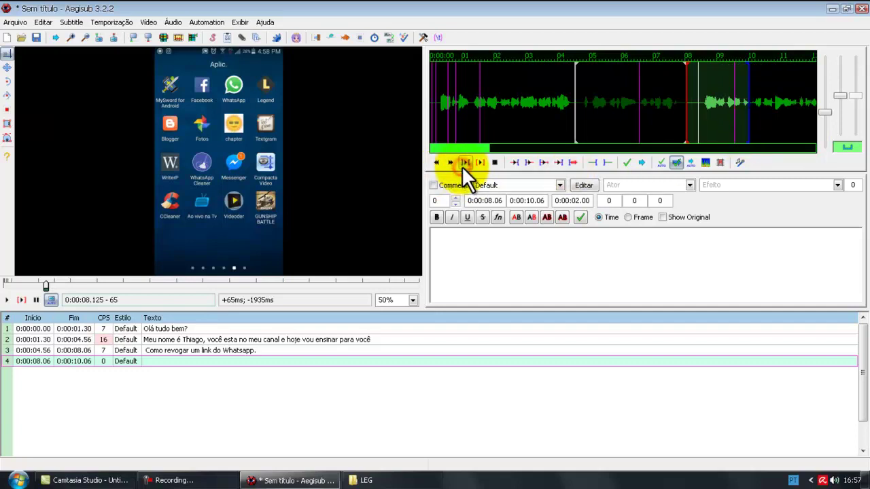
- Enter "Pra você que tem um grupo" as the fourth subtitle's text and replay its audio selection
{"action": "left_click", "coordinate": [567, 261]}
{"action": "type", "text": "Pr"}
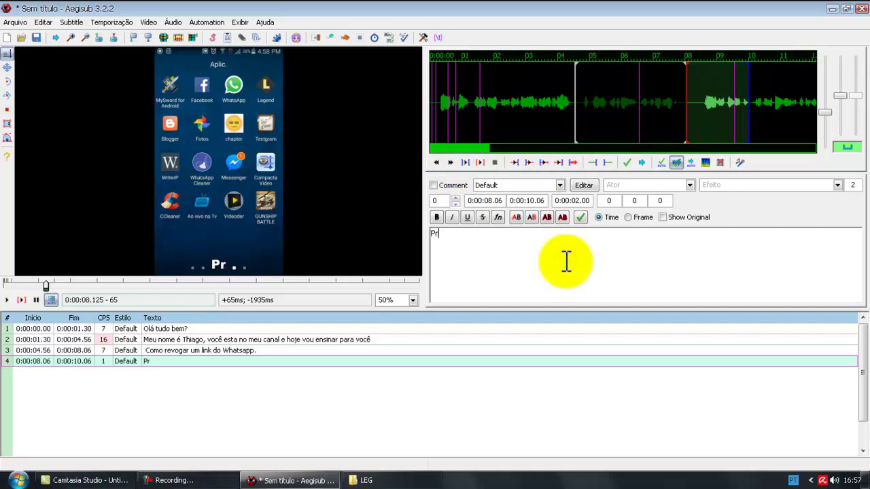
{"action": "type", "text": "a você qie te"}
{"action": "key", "text": "BackSpace"}
{"action": "key", "text": "BackSpace"}
{"action": "key", "text": "BackSpace"}
{"action": "key", "text": "BackSpace"}
{"action": "key", "text": "BackSpace"}
{"action": "type", "text": "ue tem"}
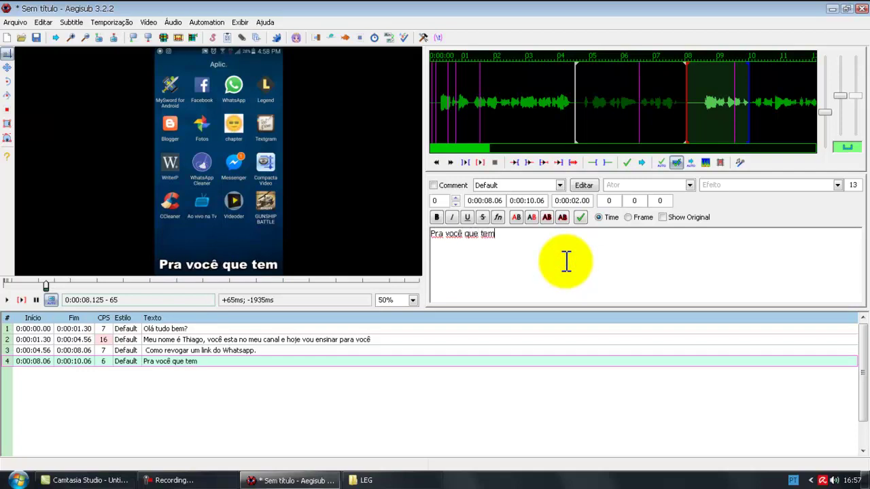
{"action": "type", "text": " um grupo"}
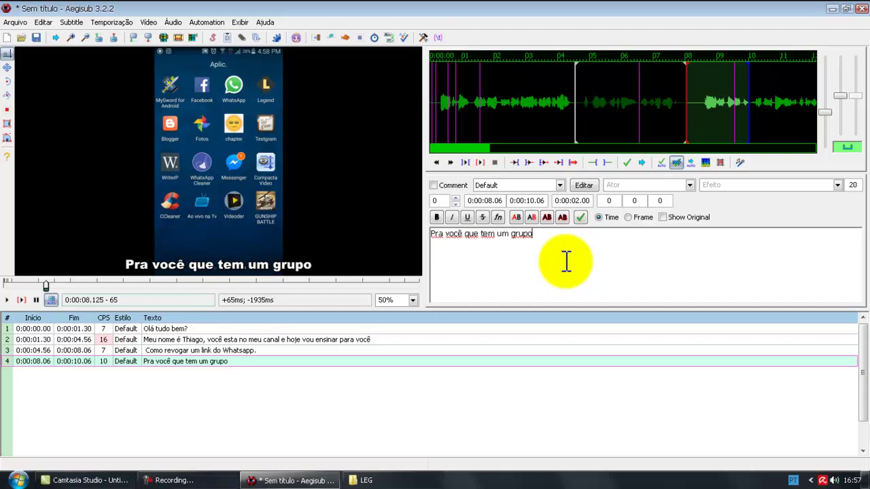
{"action": "type", "text": "."}
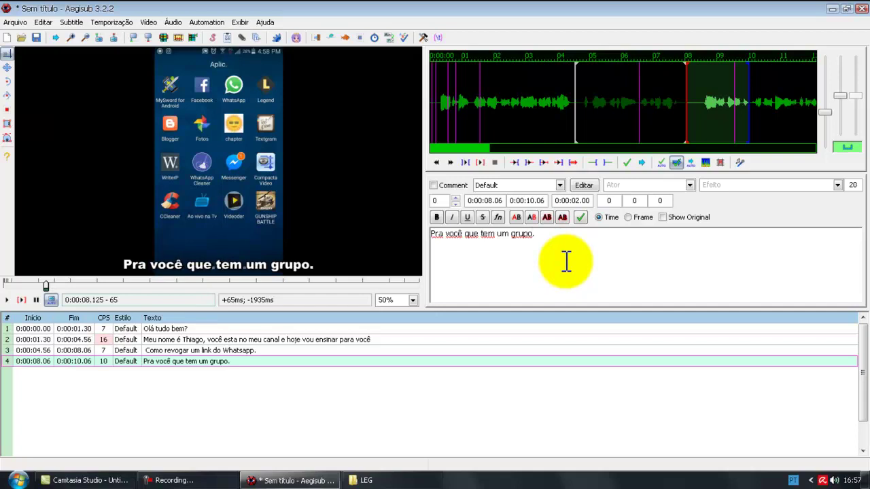
{"action": "key", "text": "BackSpace"}
{"action": "left_click", "coordinate": [459, 160]}
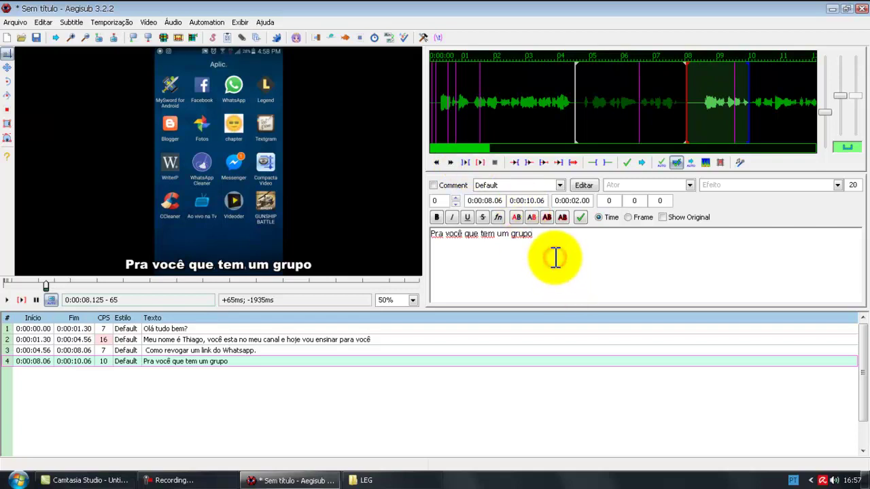
- Commit the fourth subtitle line, and review the second, third and fourth lines before selecting the empty fifth line
{"action": "key", "text": "Return"}
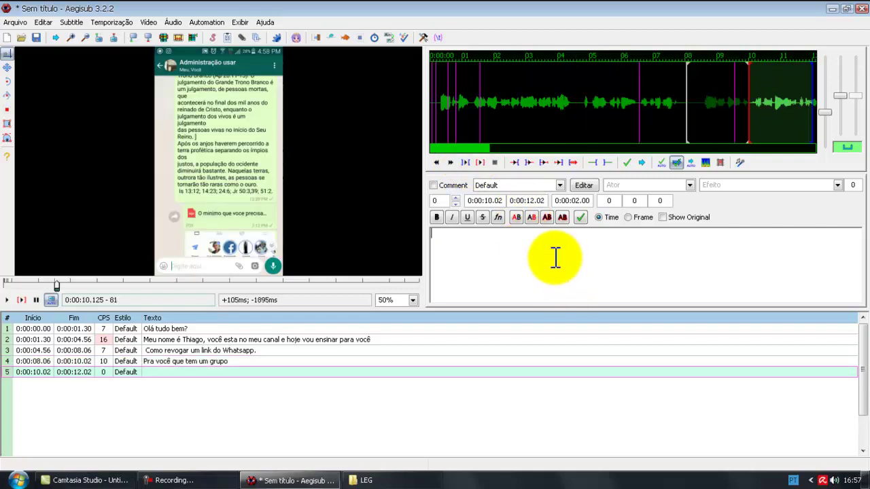
{"action": "left_click", "coordinate": [149, 351]}
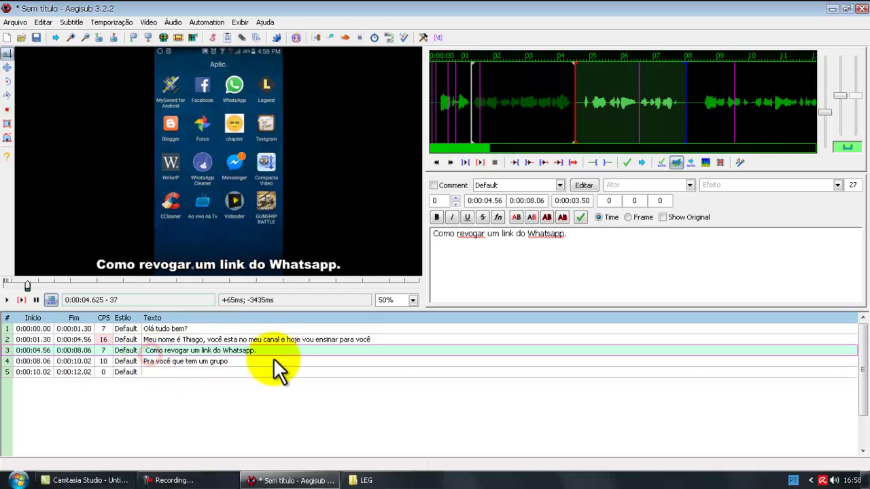
{"action": "left_click", "coordinate": [615, 259]}
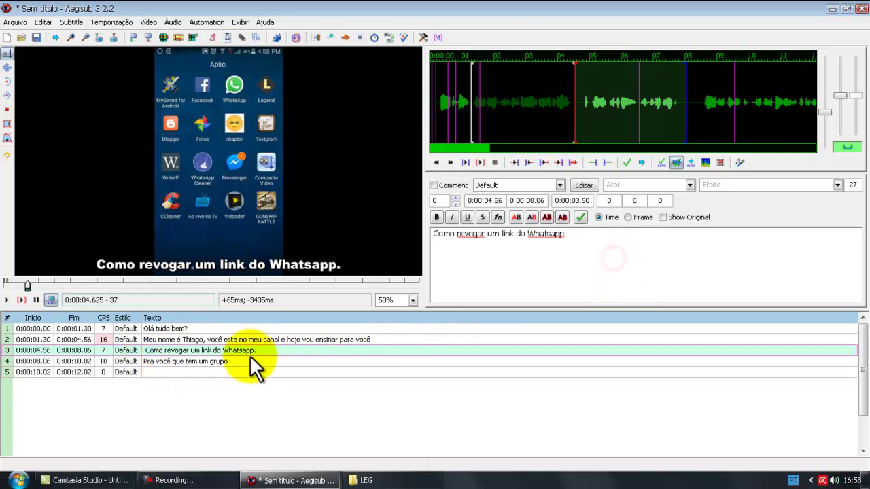
{"action": "left_click", "coordinate": [231, 362]}
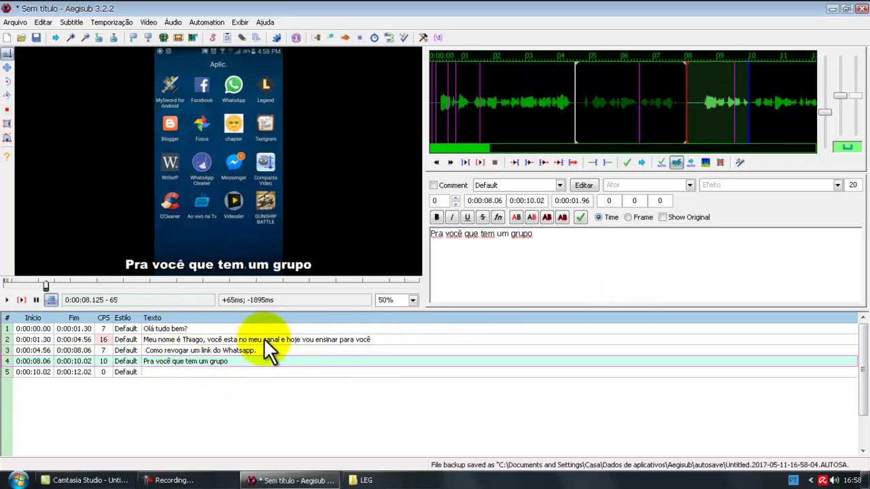
{"action": "left_click", "coordinate": [296, 339]}
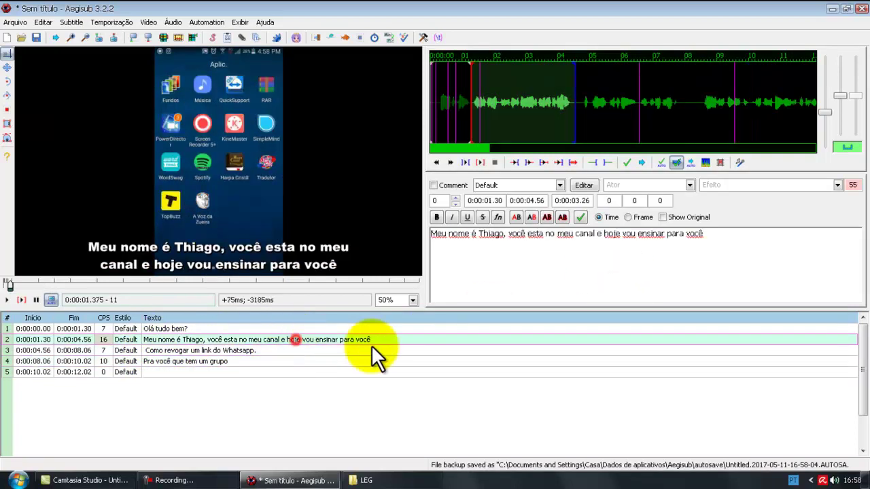
{"action": "left_click", "coordinate": [238, 351]}
{"action": "left_click", "coordinate": [597, 271]}
{"action": "left_click", "coordinate": [176, 361]}
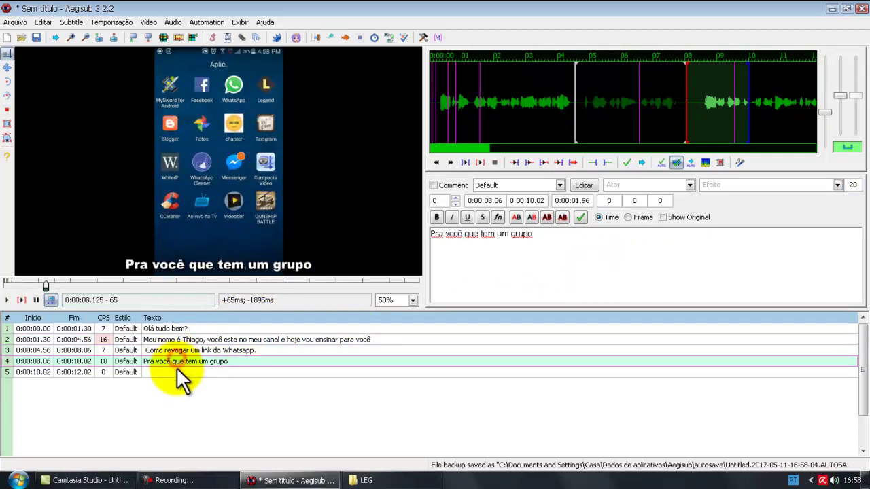
{"action": "left_click", "coordinate": [176, 372]}
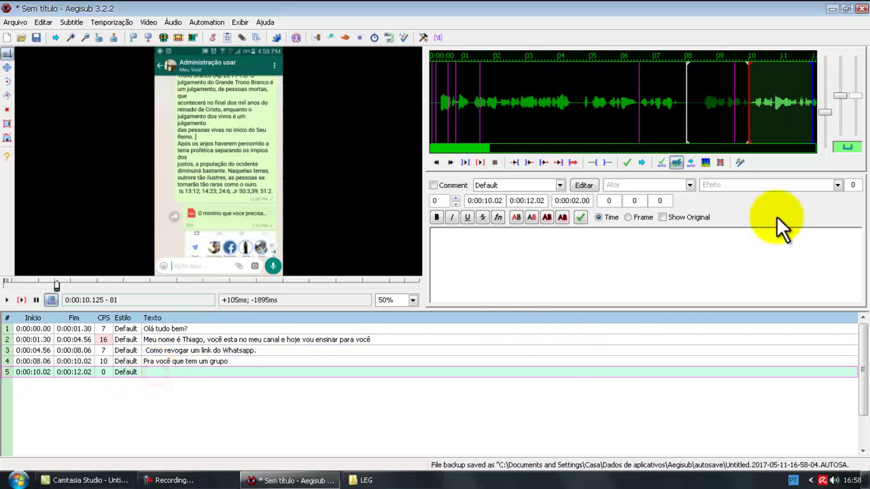
- Play the fifth line's audio, extend its selection to end at about 14 seconds, and replay it
{"action": "left_click", "coordinate": [464, 164]}
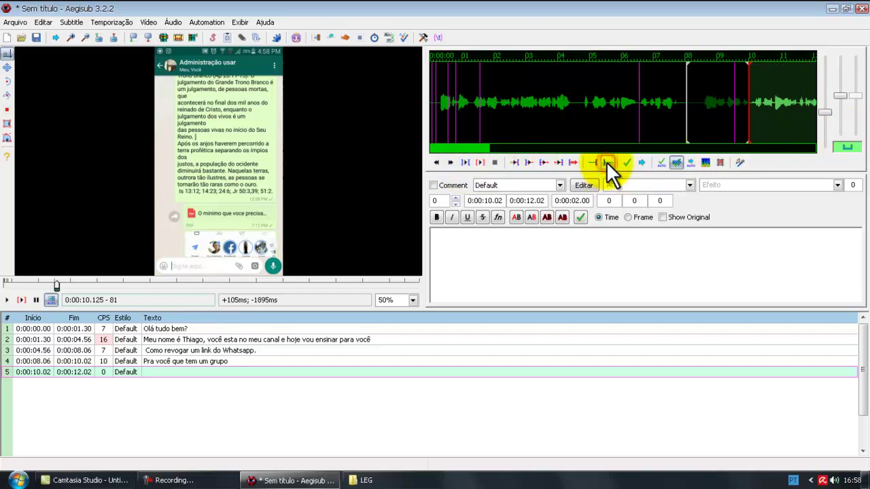
{"action": "left_click", "coordinate": [469, 163]}
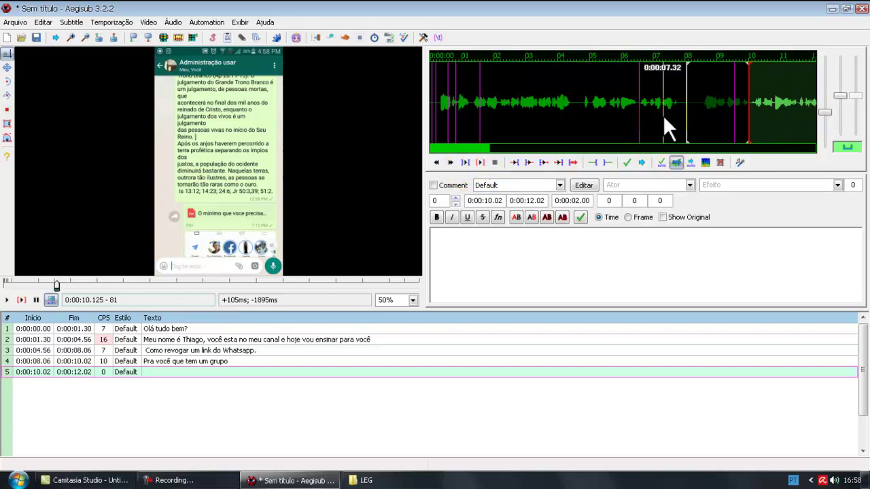
{"action": "left_click", "coordinate": [473, 147]}
{"action": "left_click_drag", "start_coordinate": [476, 149], "coordinate": [482, 149]}
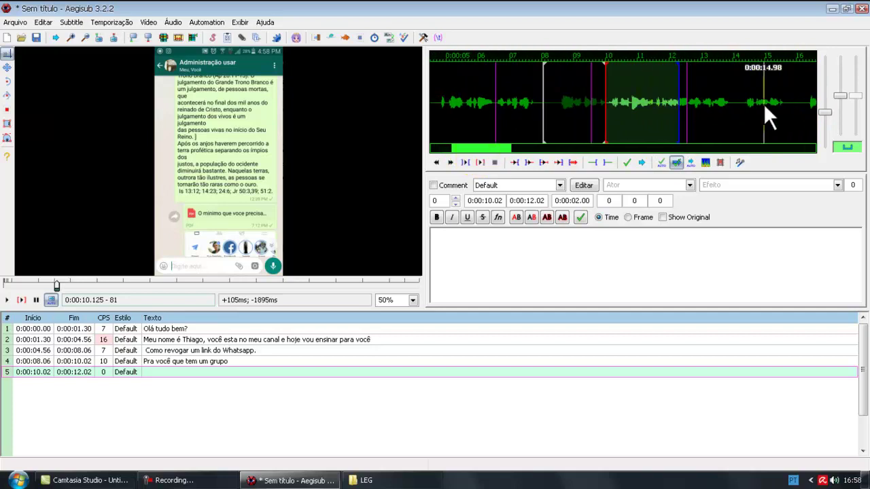
{"action": "left_click", "coordinate": [469, 163]}
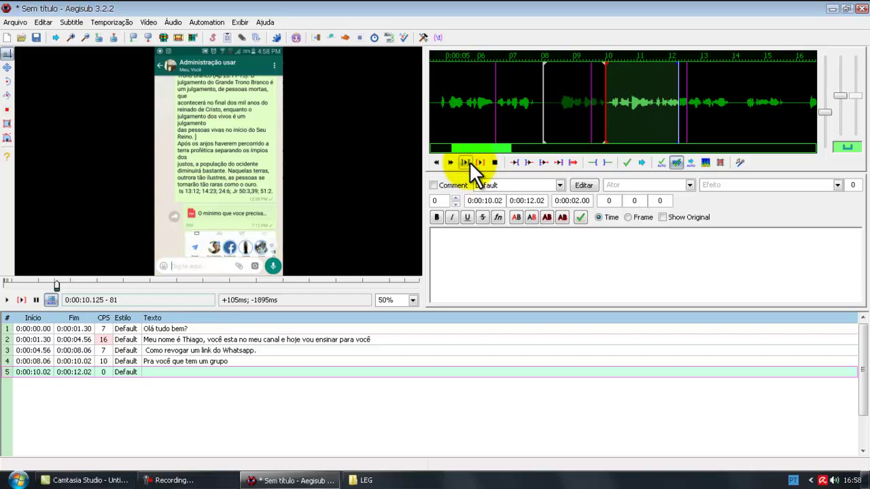
{"action": "left_click_drag", "start_coordinate": [678, 137], "coordinate": [736, 138]}
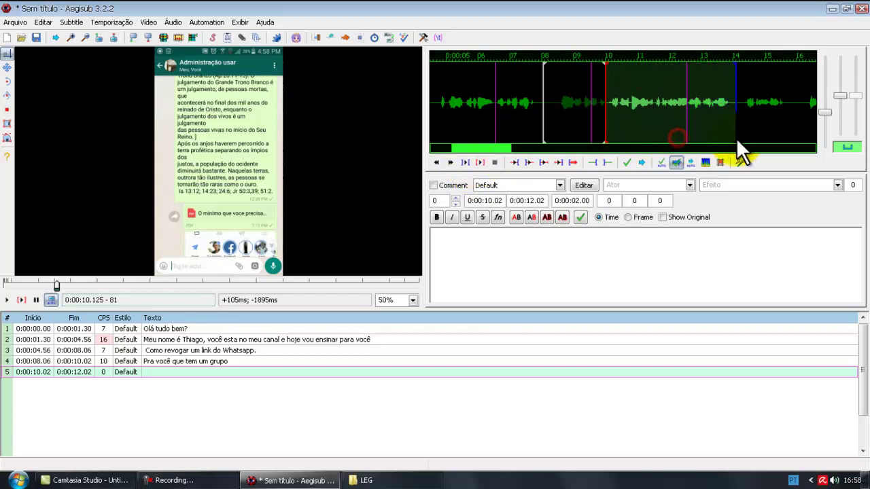
{"action": "left_click", "coordinate": [480, 162]}
{"action": "left_click", "coordinate": [466, 162]}
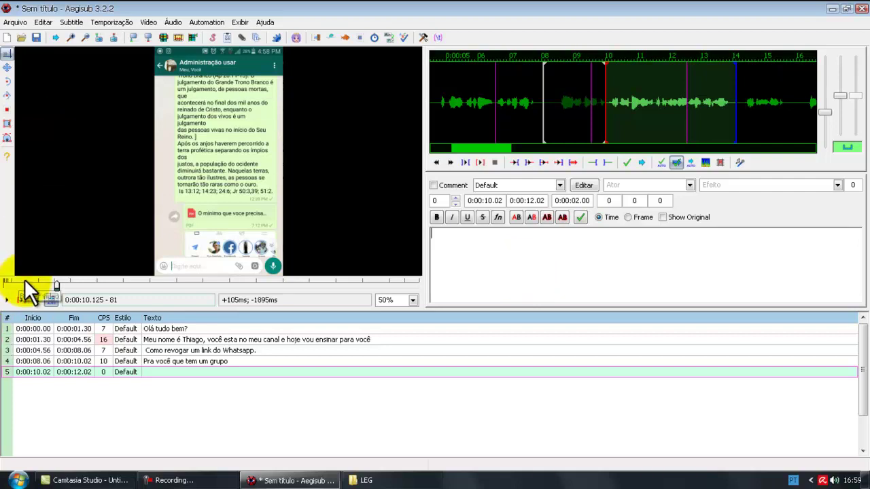
- Play the video from the start to check the subtitles, inspect the third line, and return to the beginning
{"action": "left_click_drag", "start_coordinate": [56, 285], "coordinate": [7, 288]}
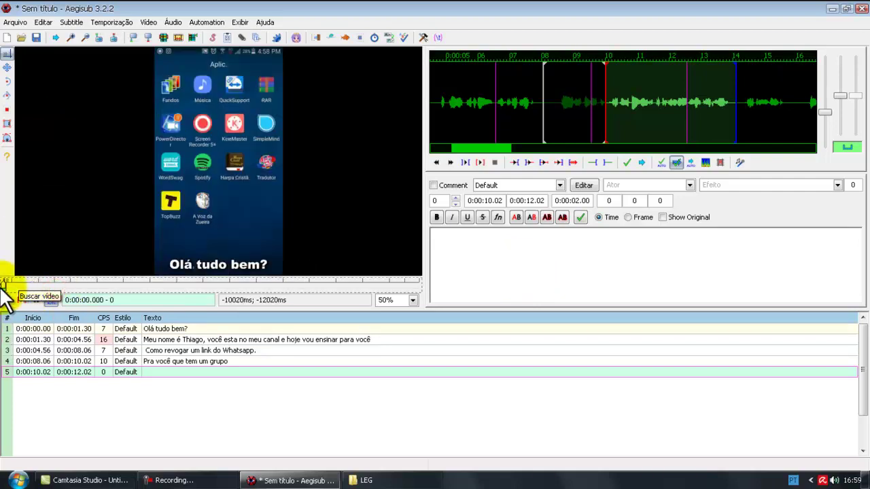
{"action": "left_click", "coordinate": [7, 299]}
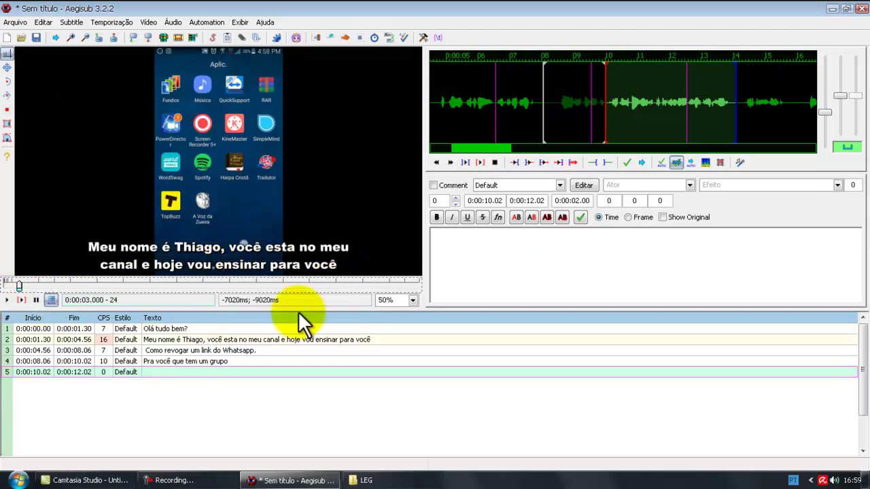
{"action": "left_click", "coordinate": [221, 354]}
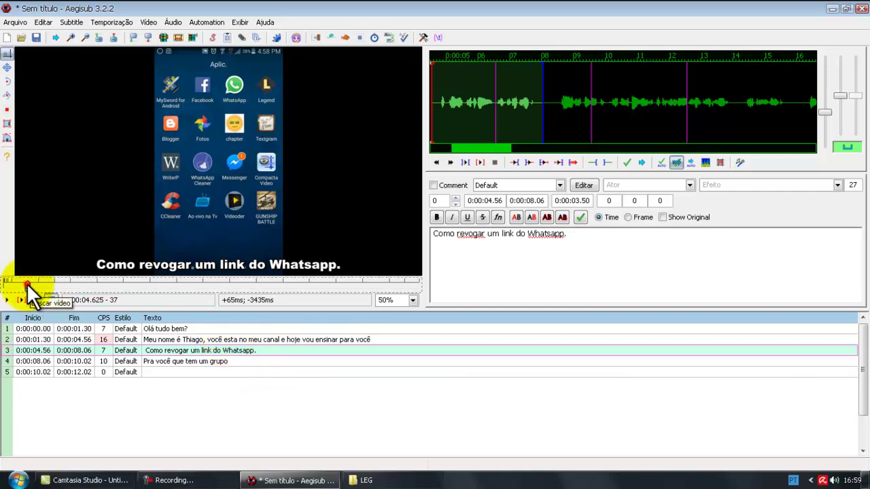
{"action": "left_click_drag", "start_coordinate": [27, 284], "coordinate": [4, 285]}
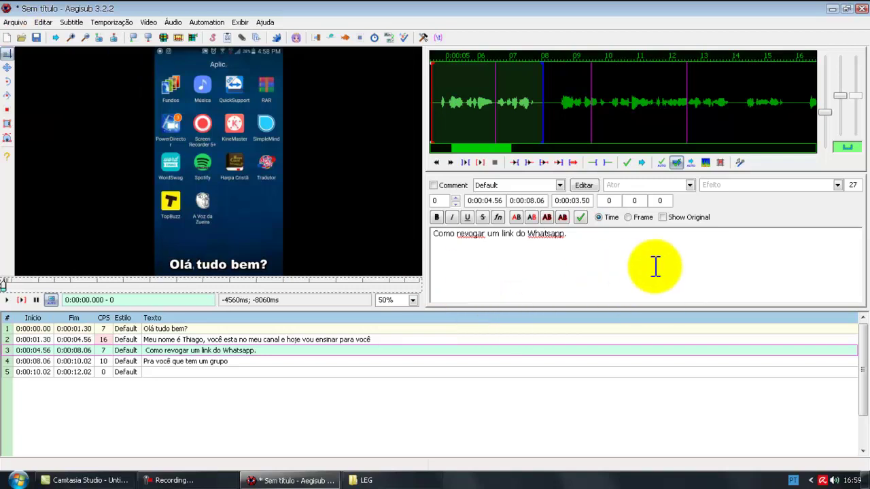
- Start exporting the subtitles in SubRip (*.srt) format and browse to the LEG folder on the desktop
{"action": "left_click", "coordinate": [14, 21]}
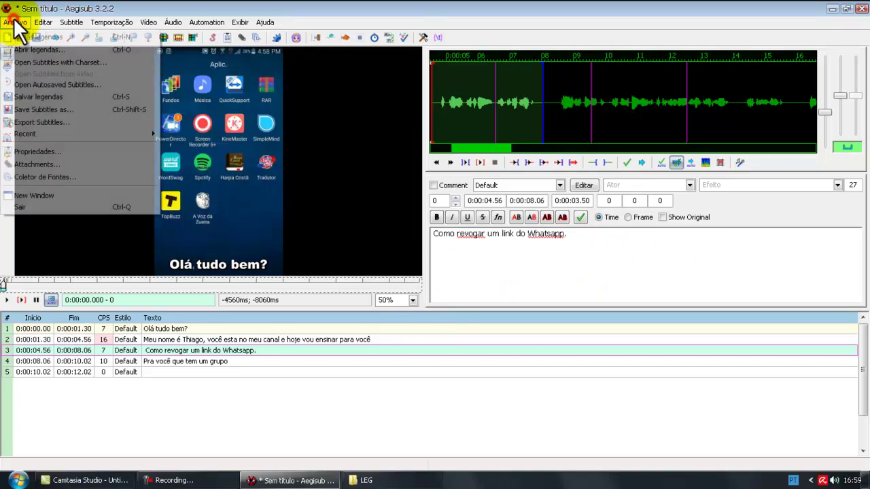
{"action": "left_click", "coordinate": [58, 122]}
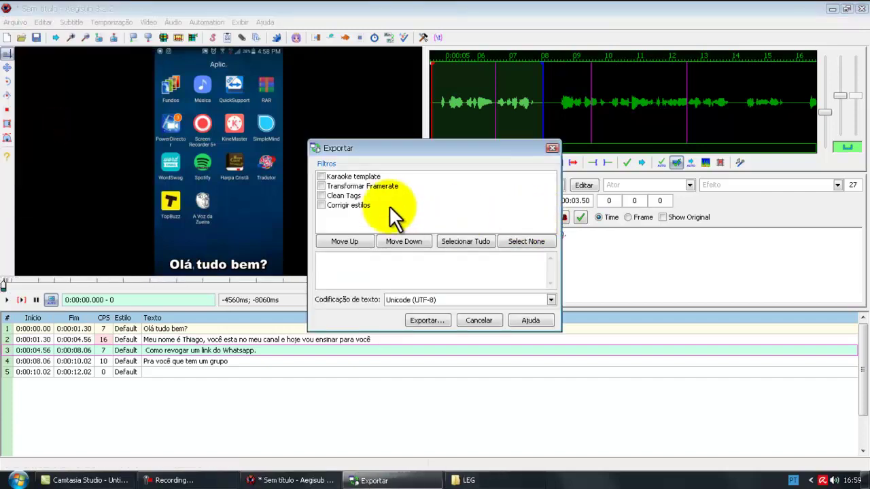
{"action": "left_click", "coordinate": [424, 320]}
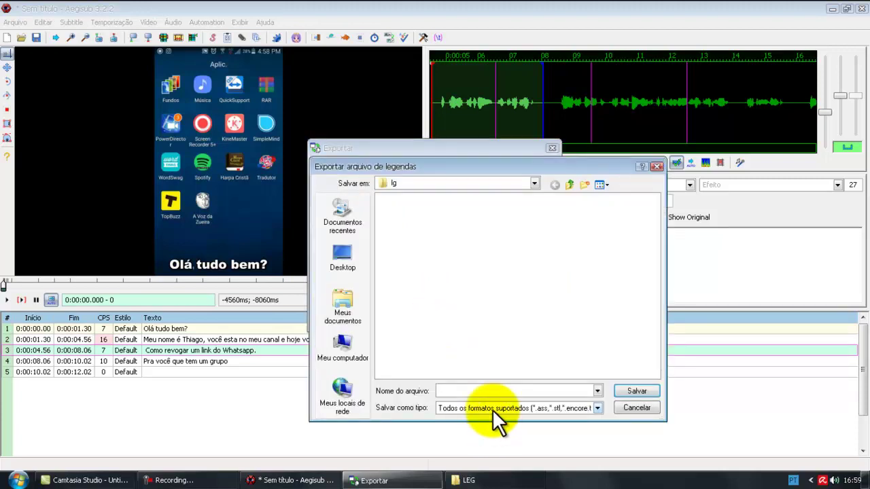
{"action": "left_click", "coordinate": [492, 409]}
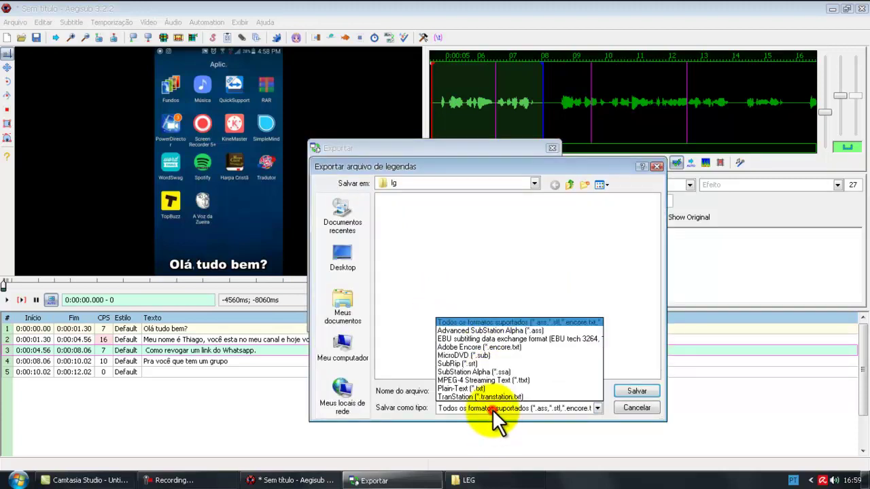
{"action": "left_click", "coordinate": [443, 363]}
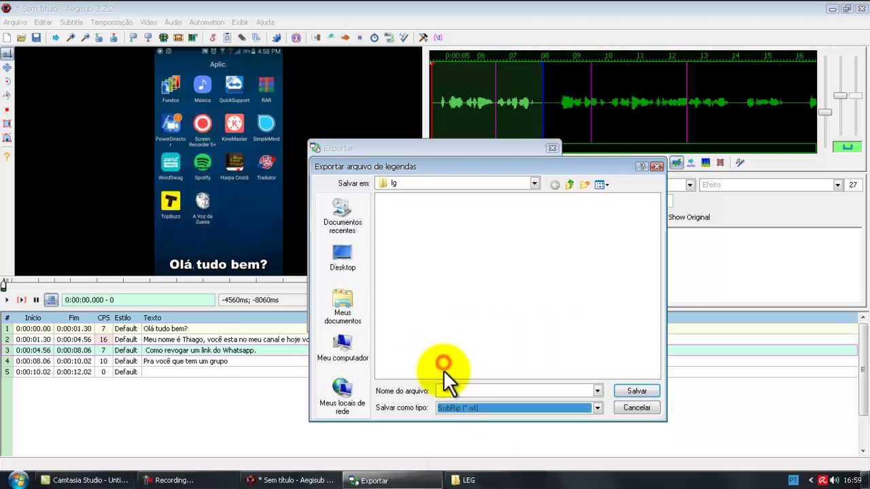
{"action": "left_click", "coordinate": [349, 265]}
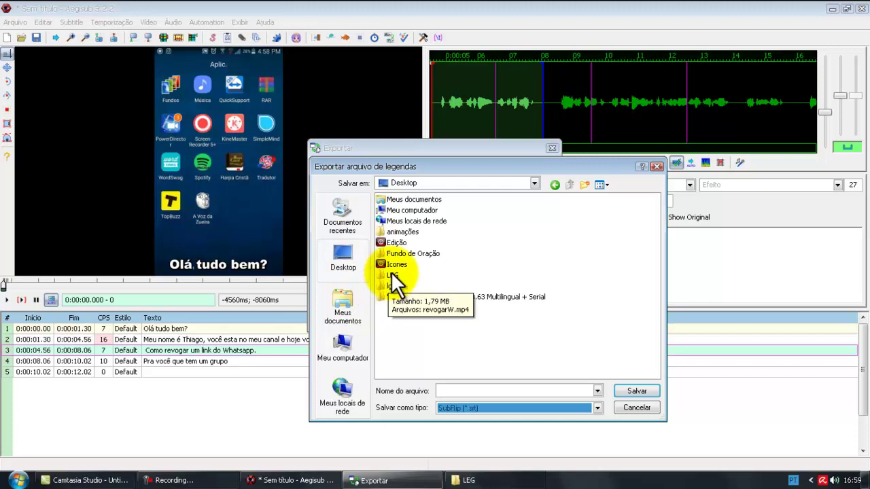
{"action": "double_click", "coordinate": [391, 273]}
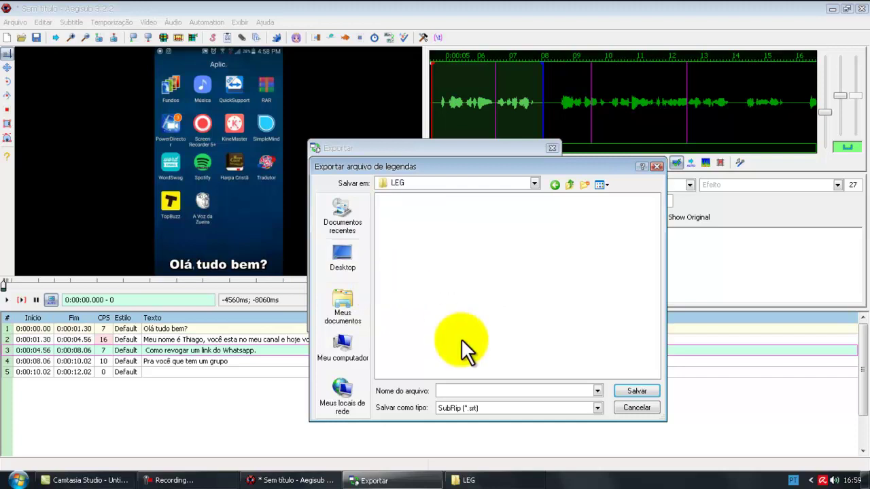
- Name the exported subtitle file revogarW and save it in the lg folder
{"action": "left_click", "coordinate": [461, 390]}
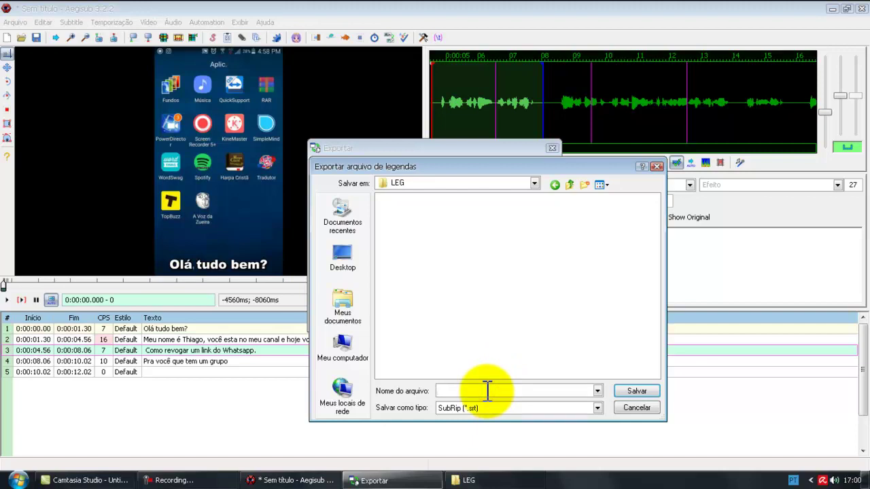
{"action": "type", "text": "revogarW"}
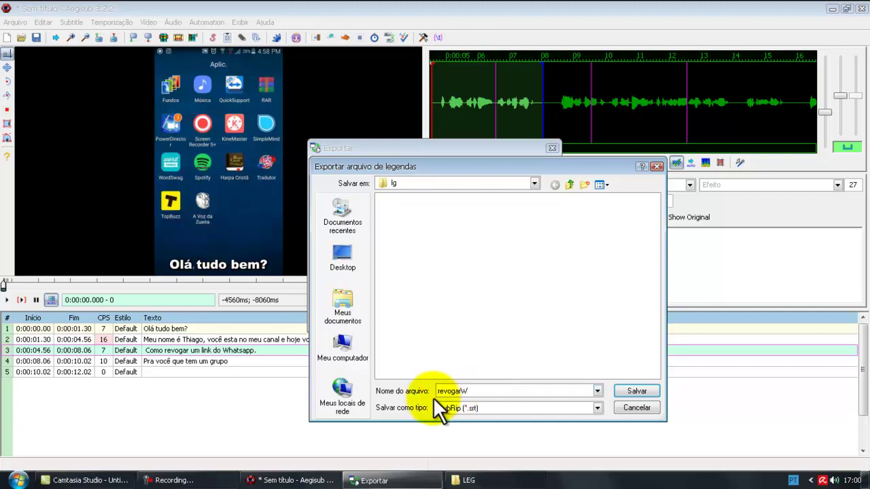
{"action": "left_click", "coordinate": [647, 392]}
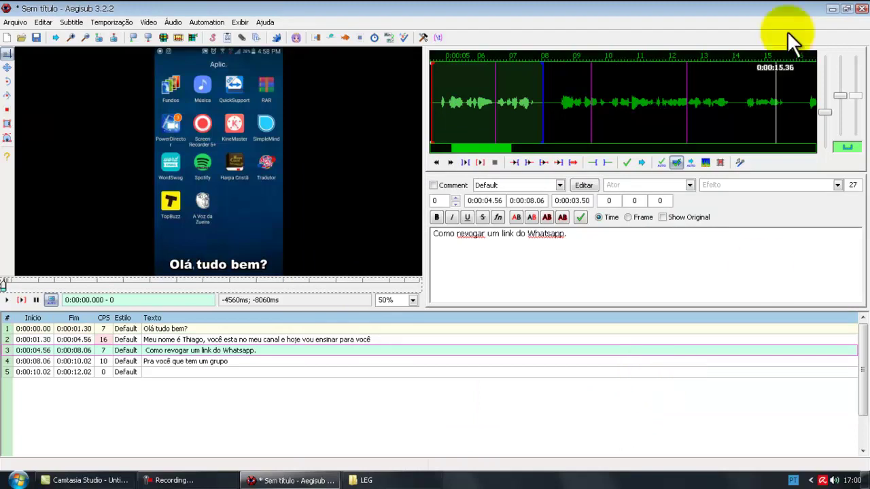
- Save the subtitle project as leg in Advanced Substation Alpha (*.ass) format in the lg folder
{"action": "left_click", "coordinate": [859, 8]}
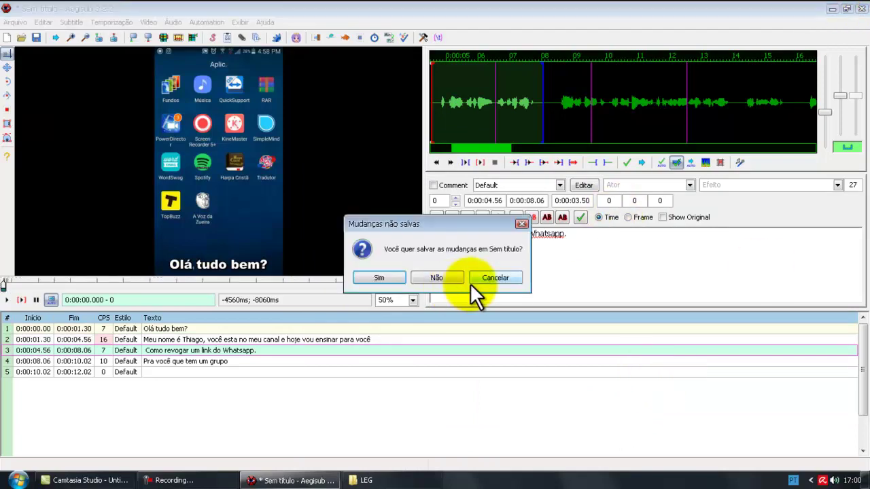
{"action": "left_click", "coordinate": [488, 278]}
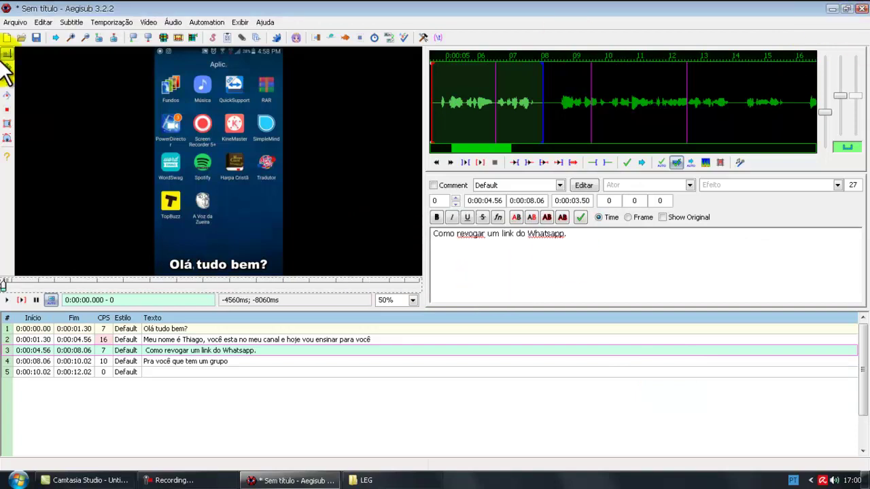
{"action": "left_click", "coordinate": [34, 39]}
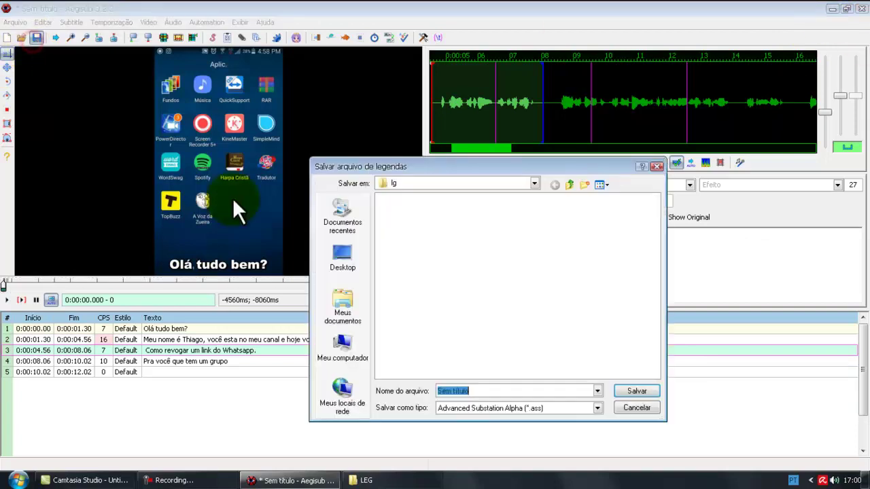
{"action": "key", "text": "BackSpace"}
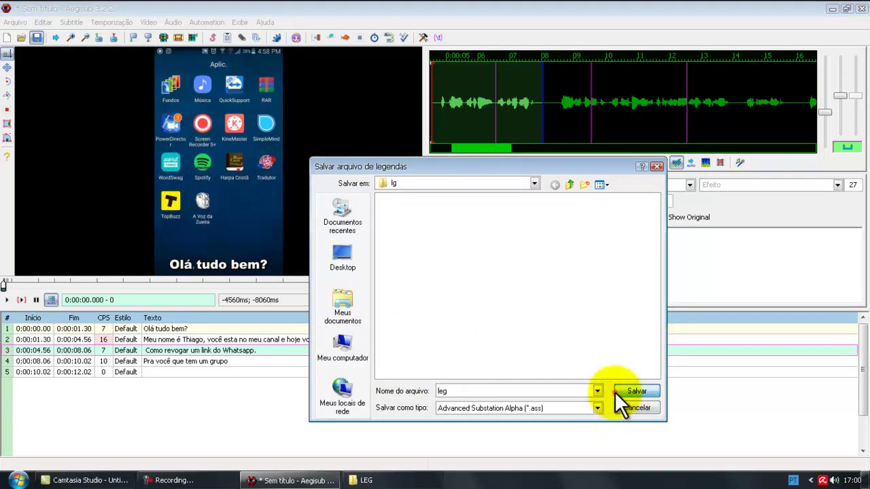
{"action": "left_click", "coordinate": [616, 392]}
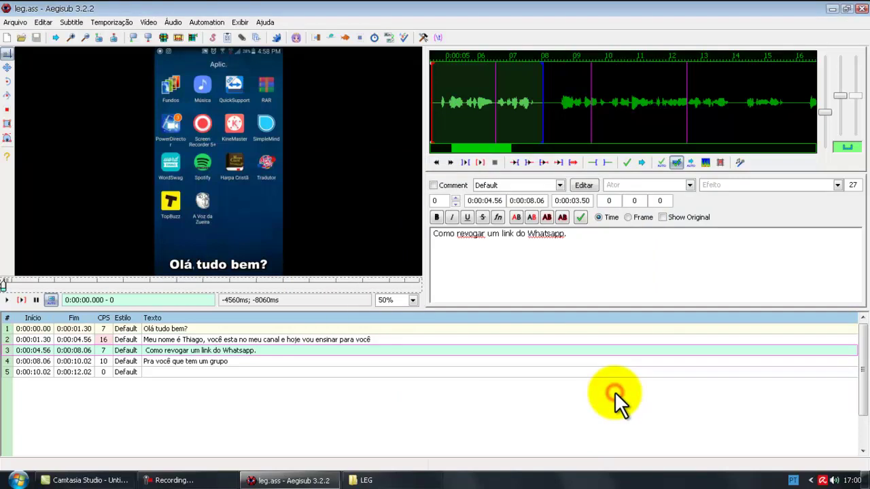
- Close Aegisub and the LEG folder window, and reopen the LEG folder from the desktop
{"action": "left_click", "coordinate": [860, 8]}
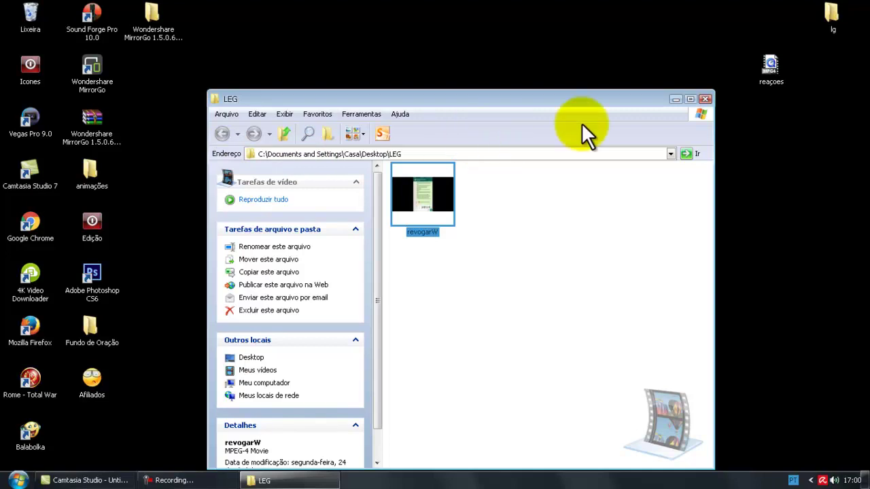
{"action": "left_click", "coordinate": [707, 99]}
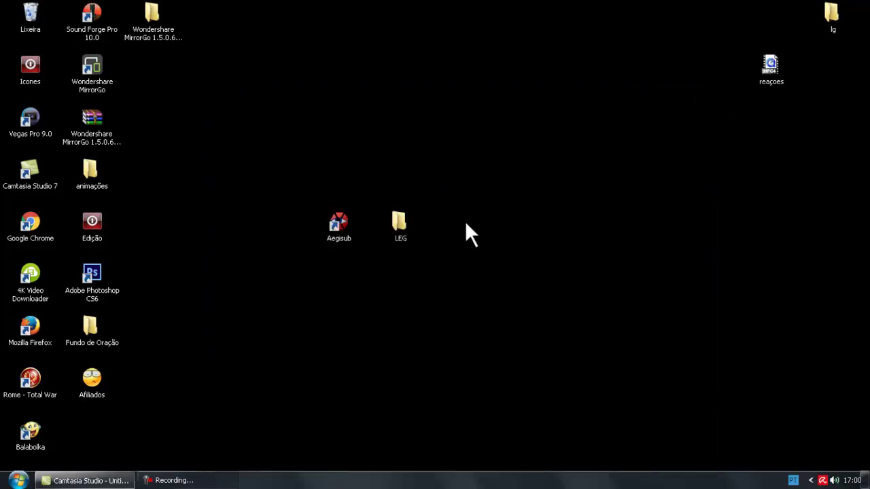
{"action": "double_click", "coordinate": [401, 221]}
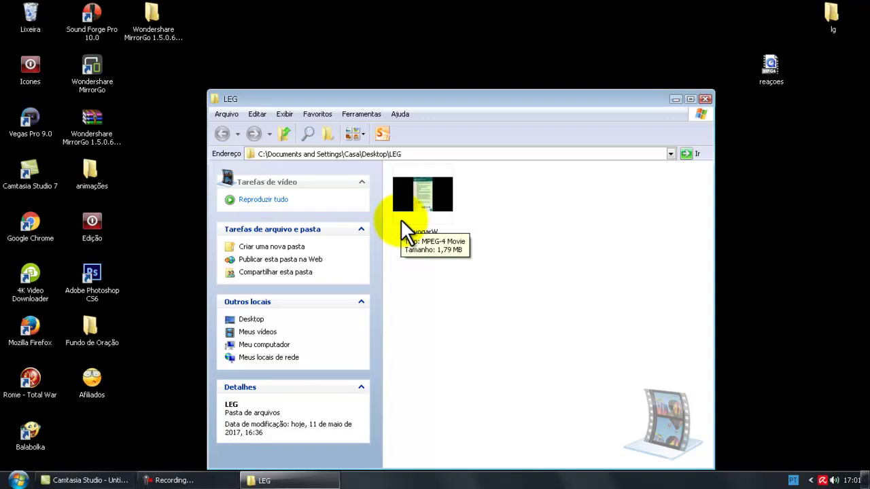
- Paste the copied revogarW SubRip subtitle file into the LEG folder beside the video of the same name
{"action": "key", "text": "ctrl+v"}
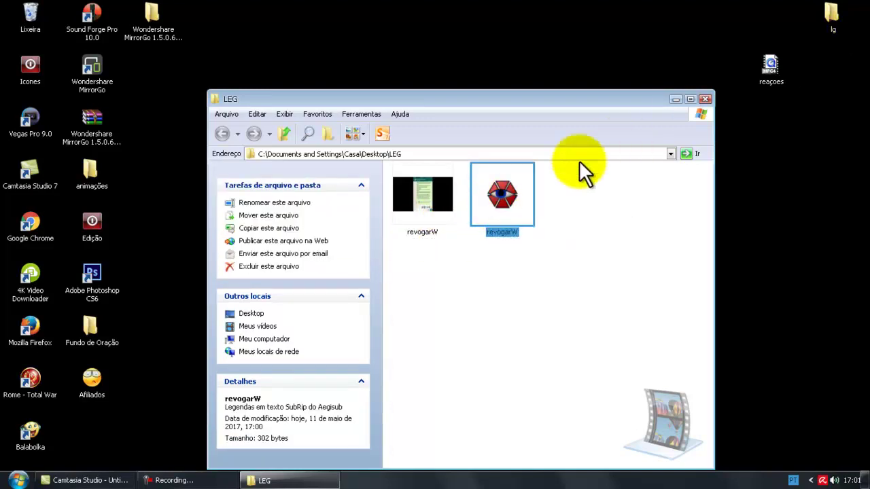
{"action": "left_click_drag", "start_coordinate": [312, 98], "coordinate": [320, 76]}
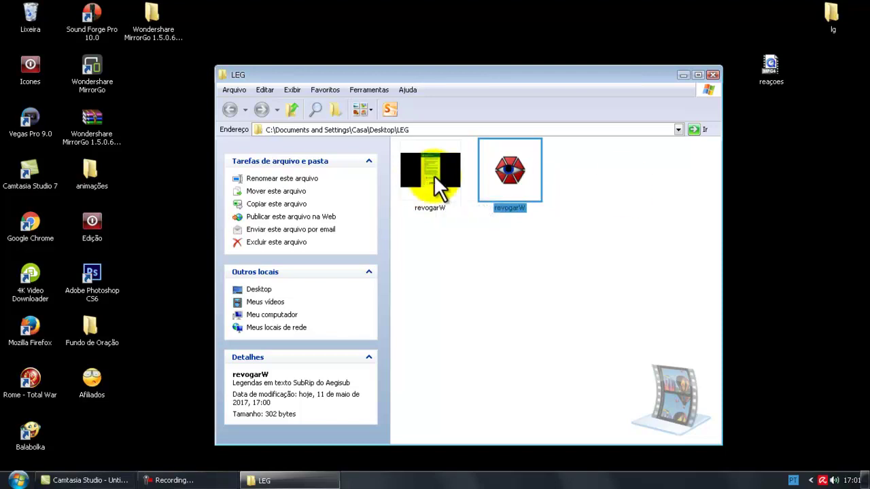
{"action": "left_click_drag", "start_coordinate": [419, 77], "coordinate": [313, 111]}
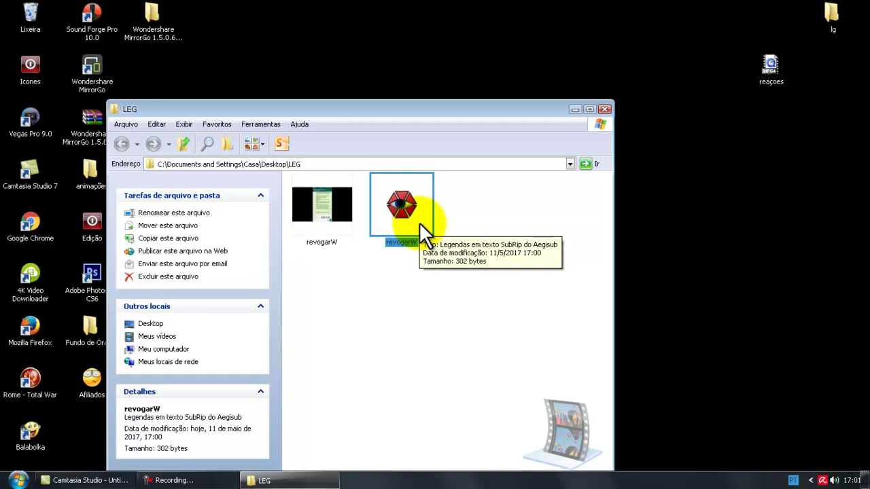
- Play the revogarW video from the LEG folder in MPC-HC to check its subtitles, and close the player
{"action": "right_click", "coordinate": [323, 193]}
{"action": "mouse_move", "coordinate": [345, 223]}
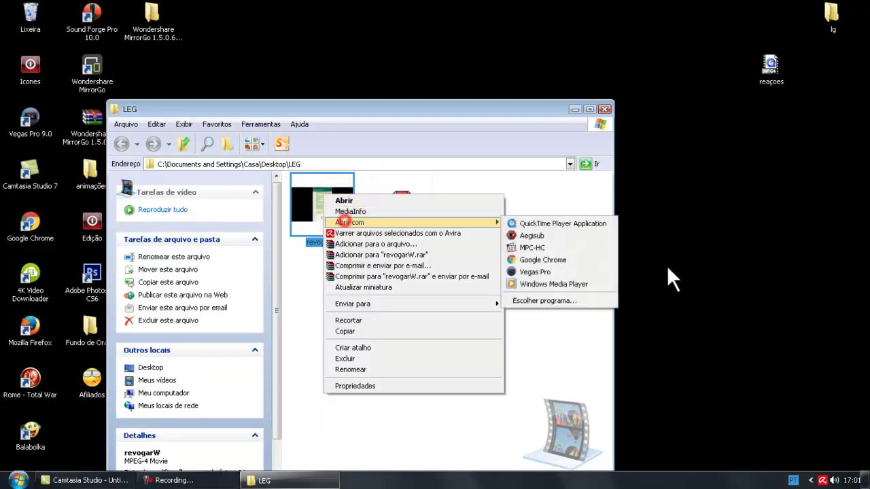
{"action": "left_click", "coordinate": [591, 247]}
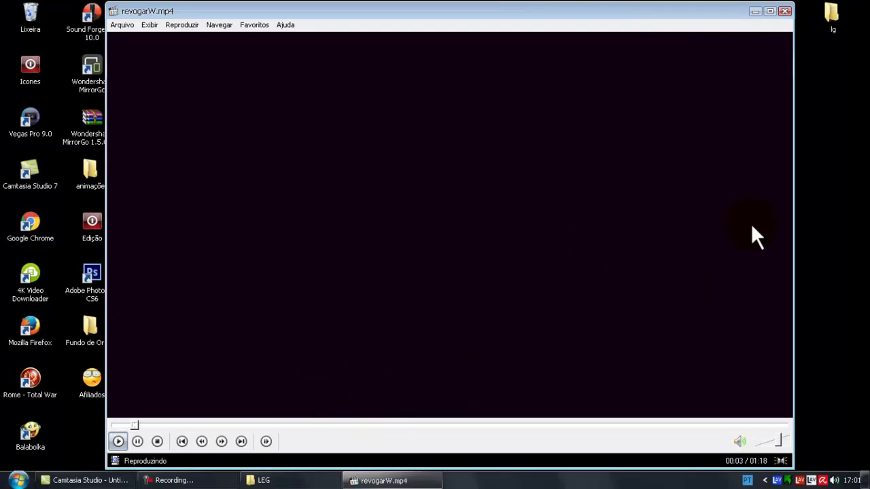
{"action": "left_click", "coordinate": [788, 17]}
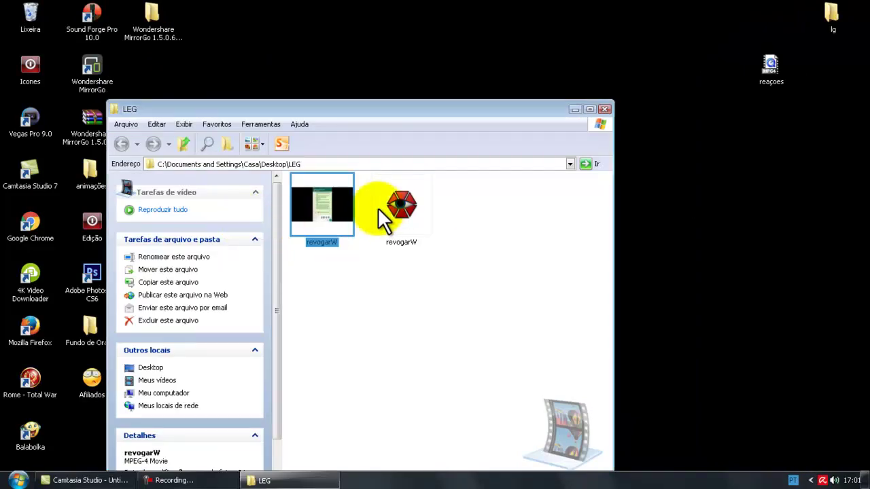
{"action": "left_click", "coordinate": [328, 219]}
{"action": "left_click", "coordinate": [405, 210]}
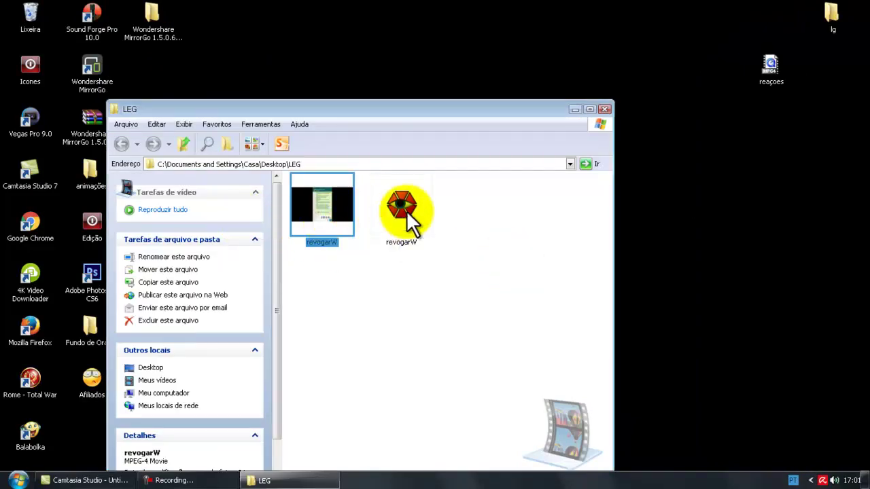
{"action": "left_click", "coordinate": [312, 209]}
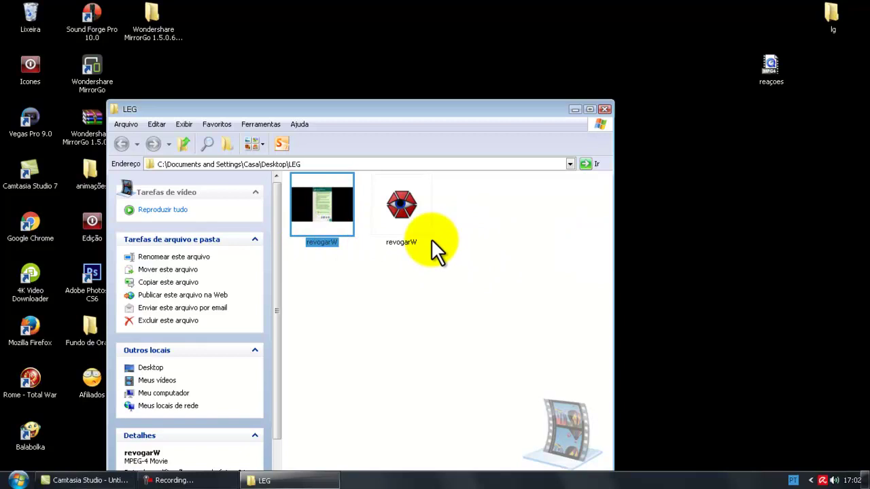
- Launch FormatFactory from the installed programs
{"action": "left_click", "coordinate": [19, 481]}
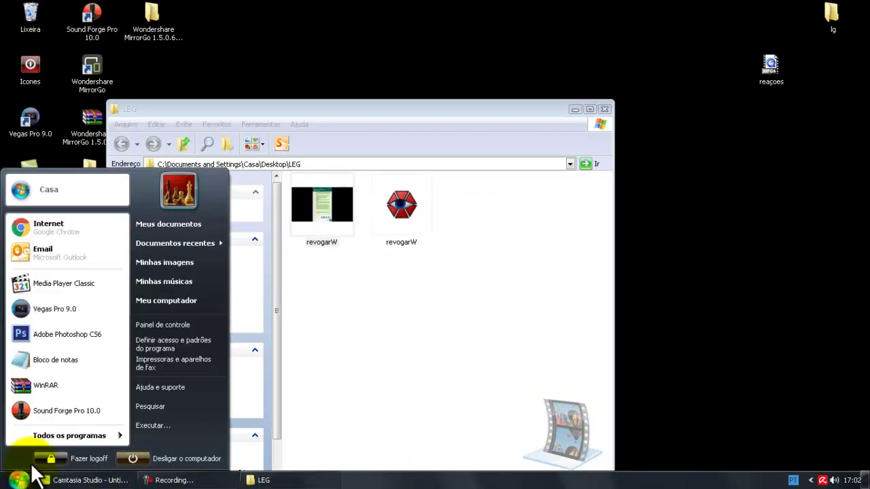
{"action": "left_click", "coordinate": [37, 435]}
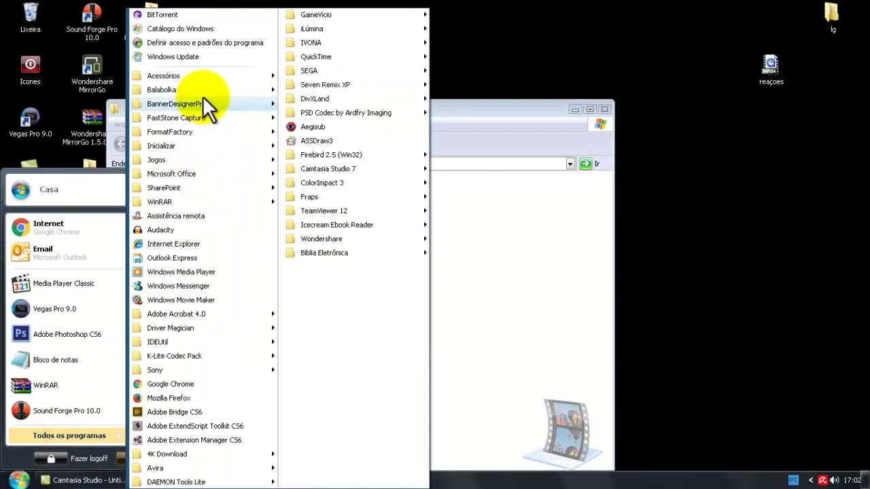
{"action": "mouse_move", "coordinate": [206, 131]}
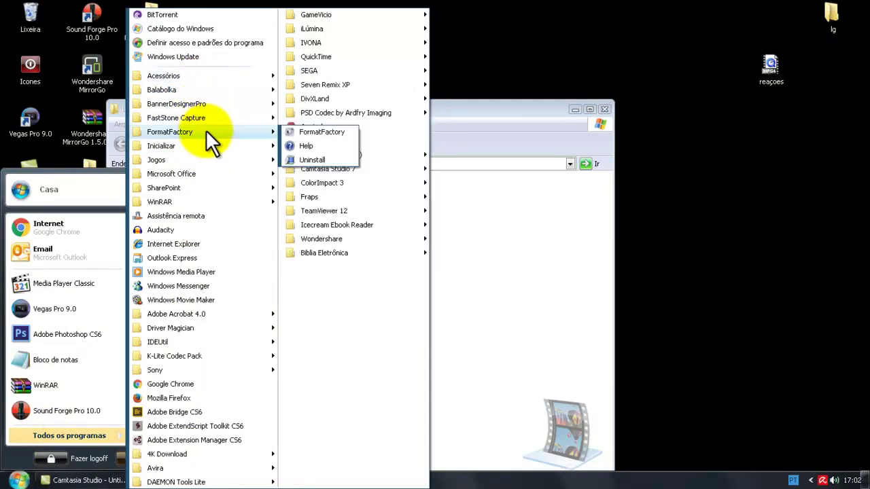
{"action": "left_click", "coordinate": [319, 131]}
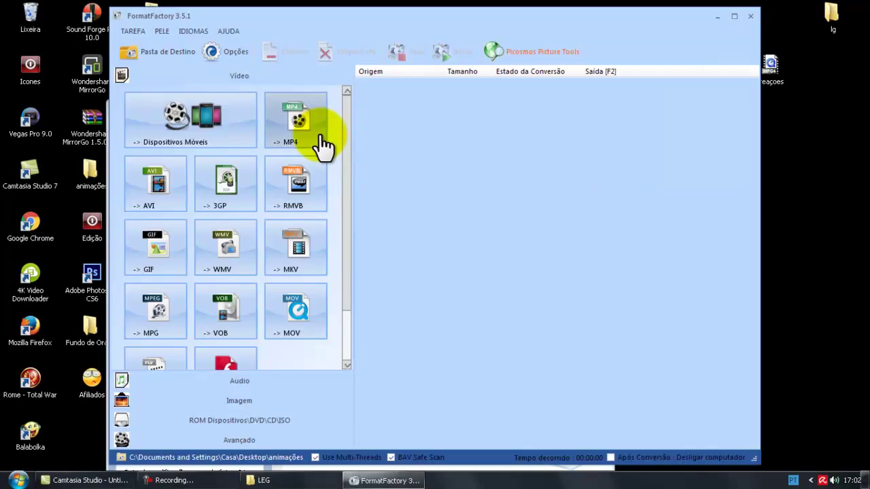
- Add the revogarW video from the LEG folder to FormatFactory as an MP4 conversion and start converting it
{"action": "left_click", "coordinate": [286, 480]}
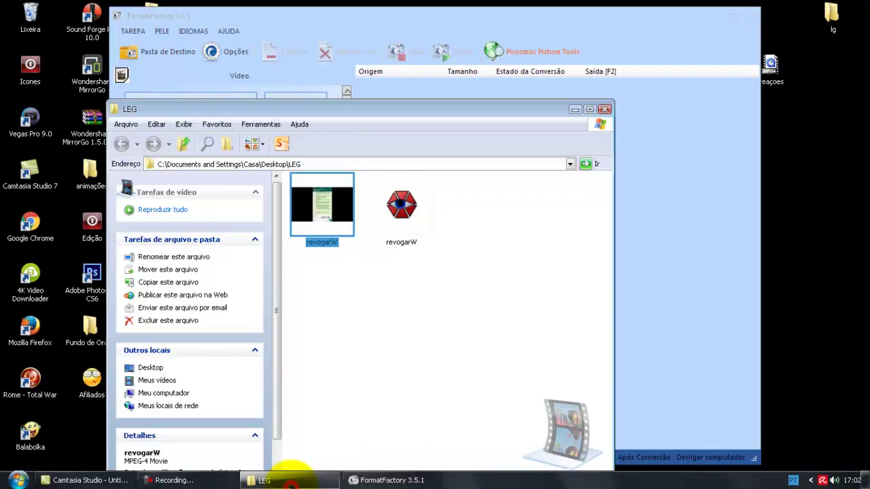
{"action": "left_click_drag", "start_coordinate": [312, 108], "coordinate": [745, 92]}
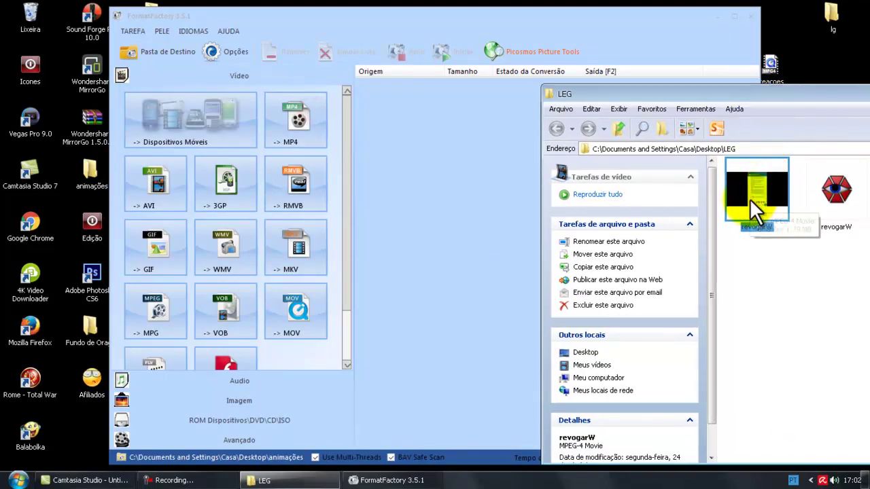
{"action": "left_click_drag", "start_coordinate": [754, 196], "coordinate": [380, 145]}
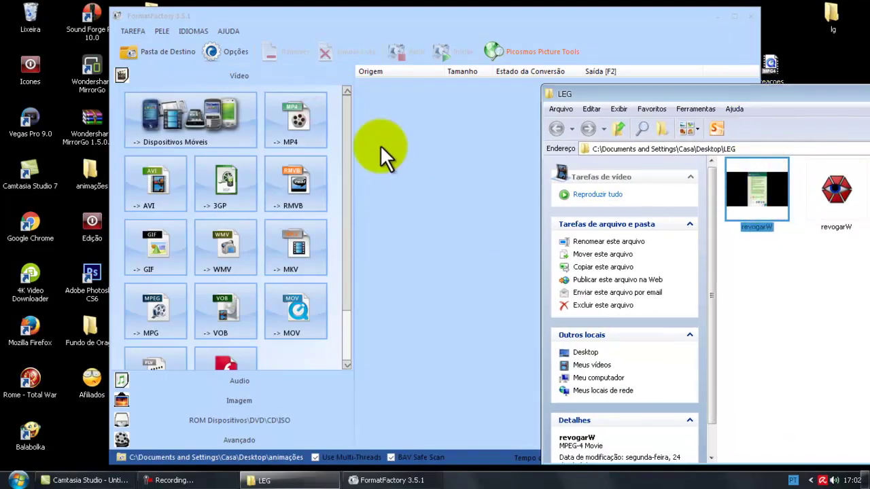
{"action": "left_click", "coordinate": [329, 187]}
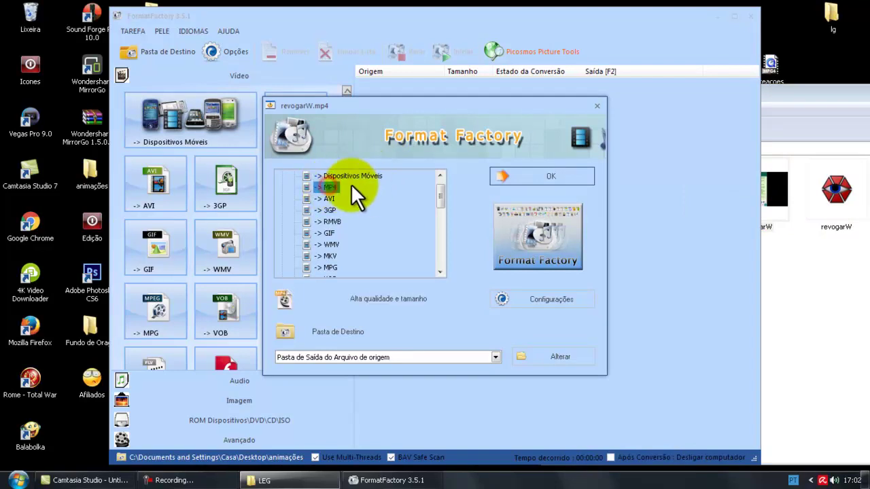
{"action": "left_click", "coordinate": [528, 178]}
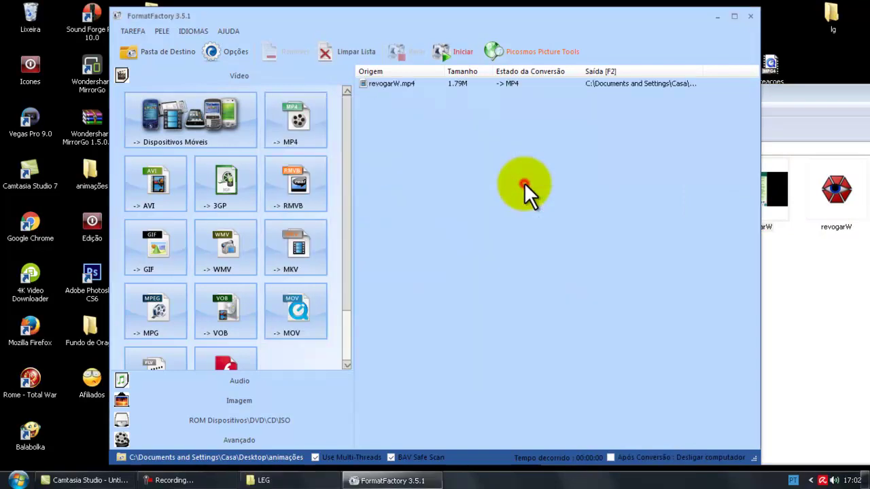
{"action": "left_click", "coordinate": [469, 58]}
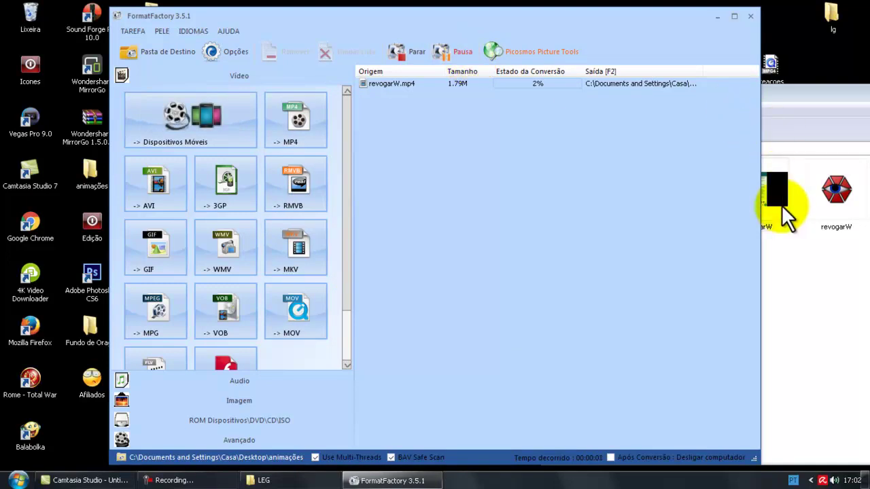
- Play the converted FormatFactoryrevogarW video from the LEG folder in MPC-HC to check the embedded subtitles, and close the player
{"action": "left_click", "coordinate": [785, 215]}
{"action": "left_click", "coordinate": [836, 204]}
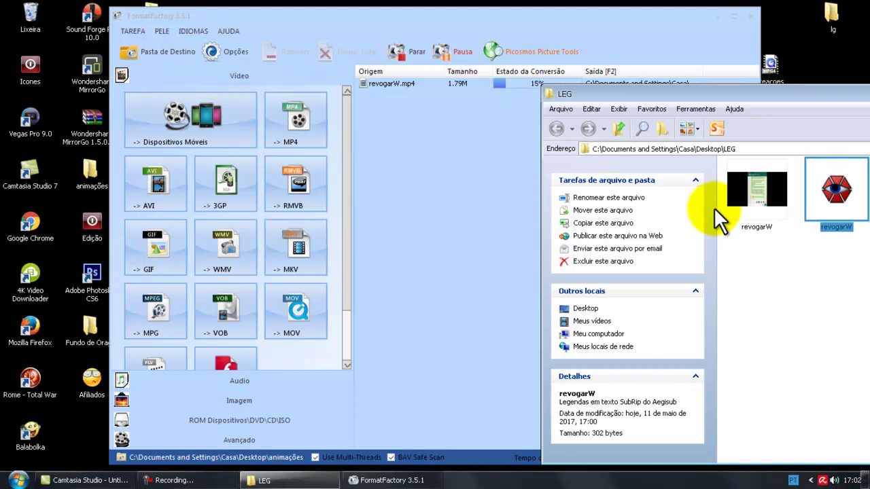
{"action": "mouse_move", "coordinate": [775, 213]}
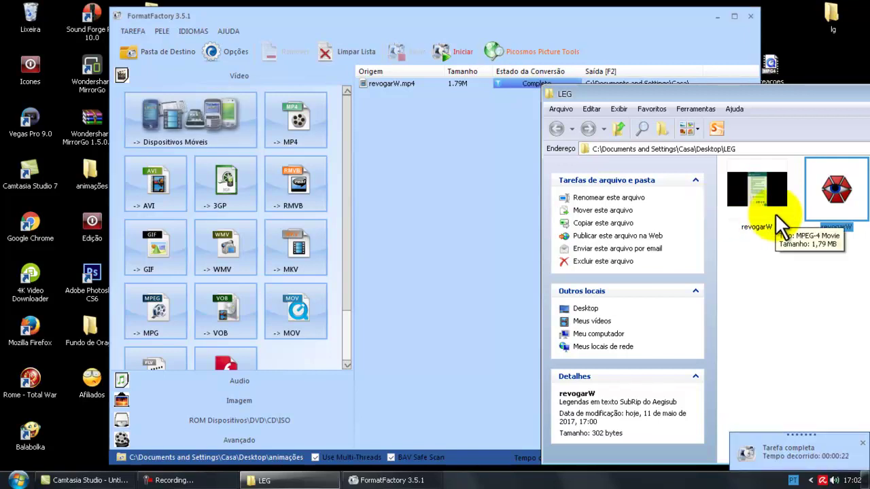
{"action": "left_click_drag", "start_coordinate": [761, 99], "coordinate": [491, 88]}
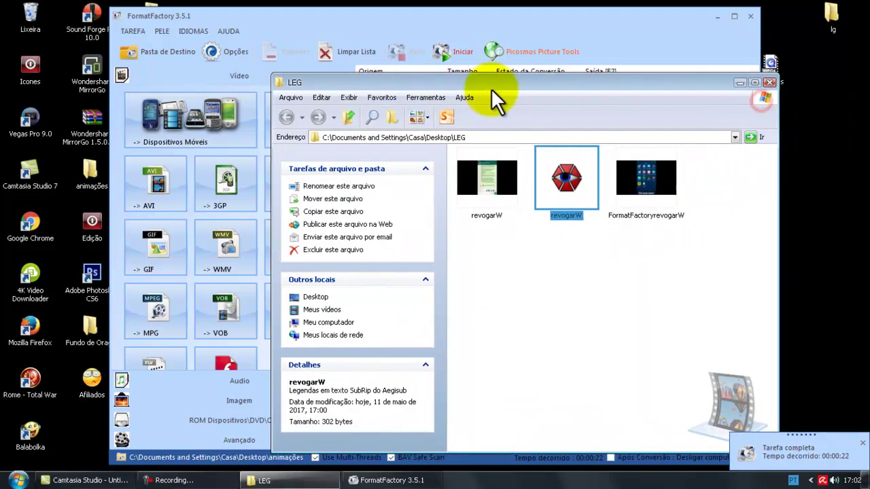
{"action": "left_click", "coordinate": [632, 167]}
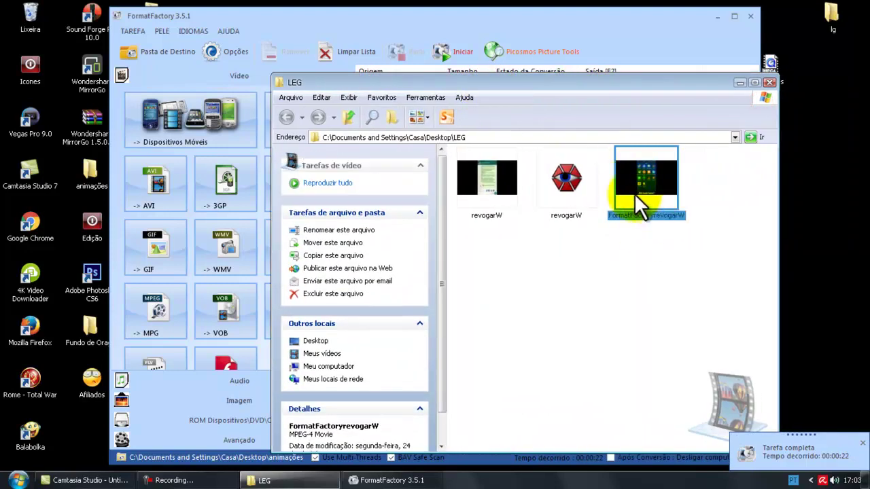
{"action": "mouse_move", "coordinate": [634, 193]}
{"action": "right_click", "coordinate": [636, 178]}
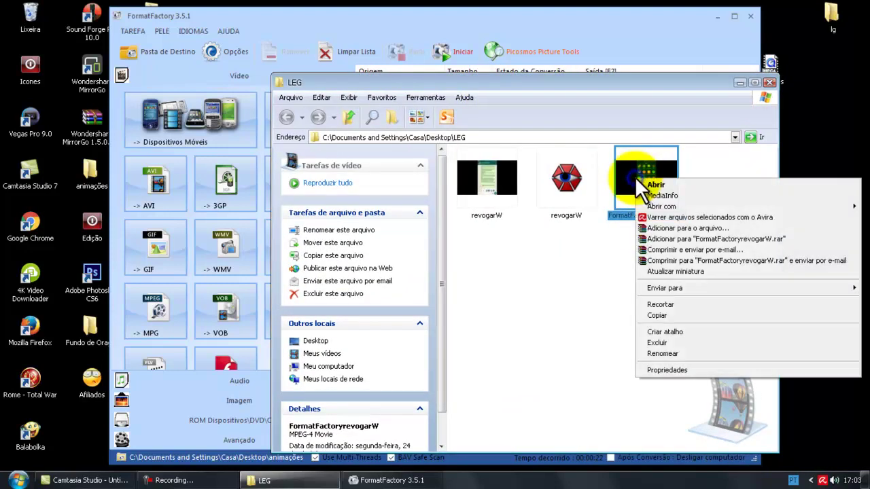
{"action": "mouse_move", "coordinate": [669, 205]}
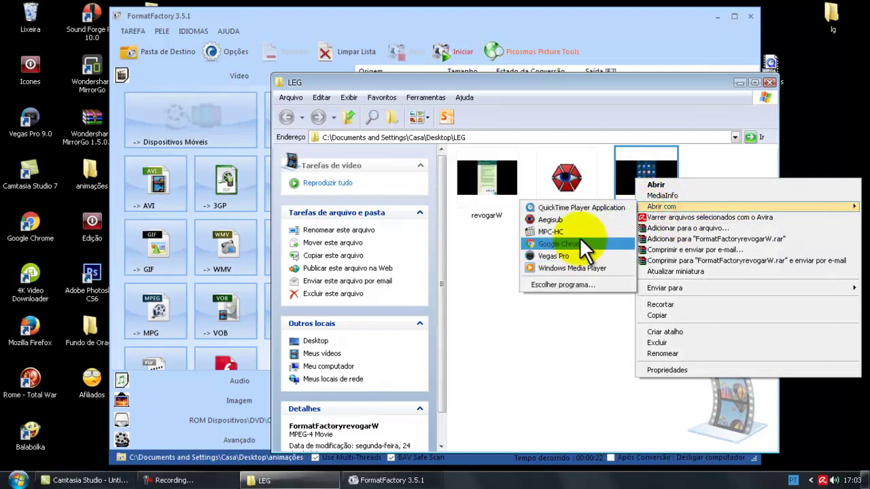
{"action": "left_click", "coordinate": [576, 234]}
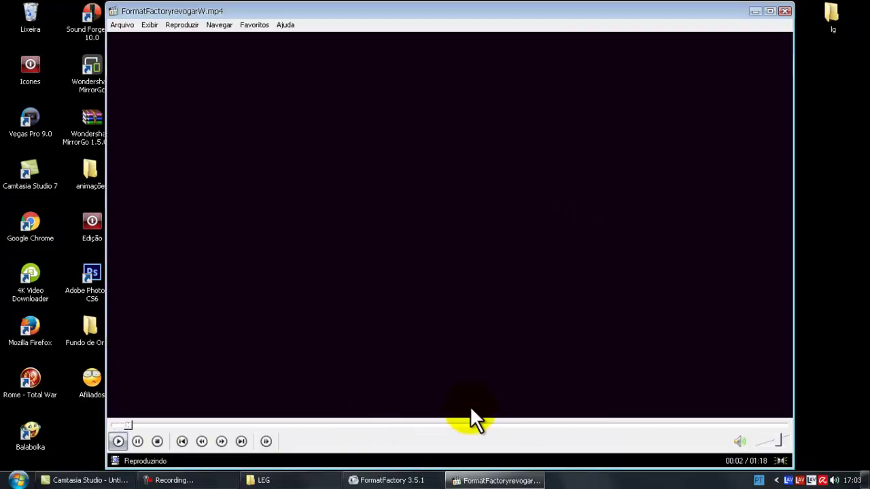
{"action": "left_click", "coordinate": [783, 12]}
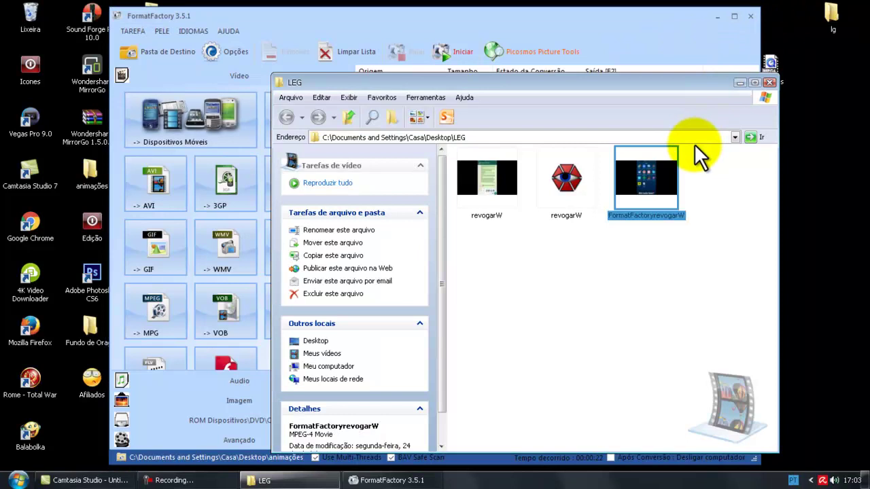
{"action": "left_click", "coordinate": [554, 175]}
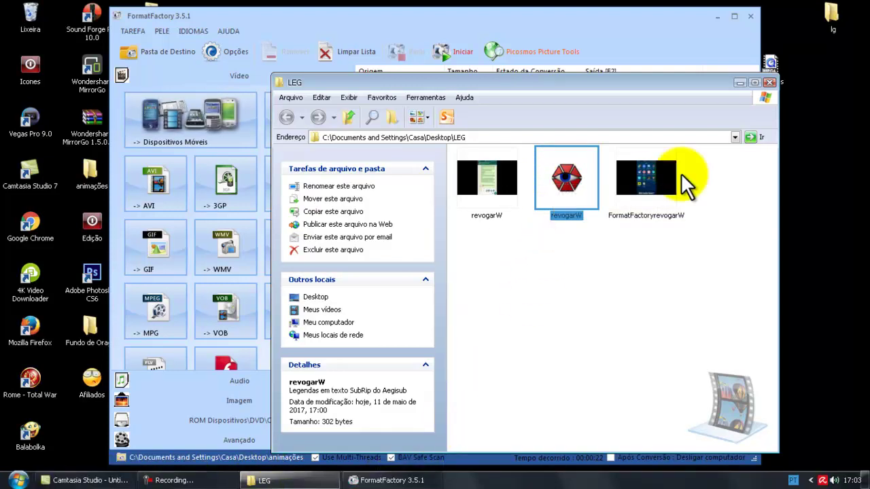
{"action": "left_click", "coordinate": [663, 177]}
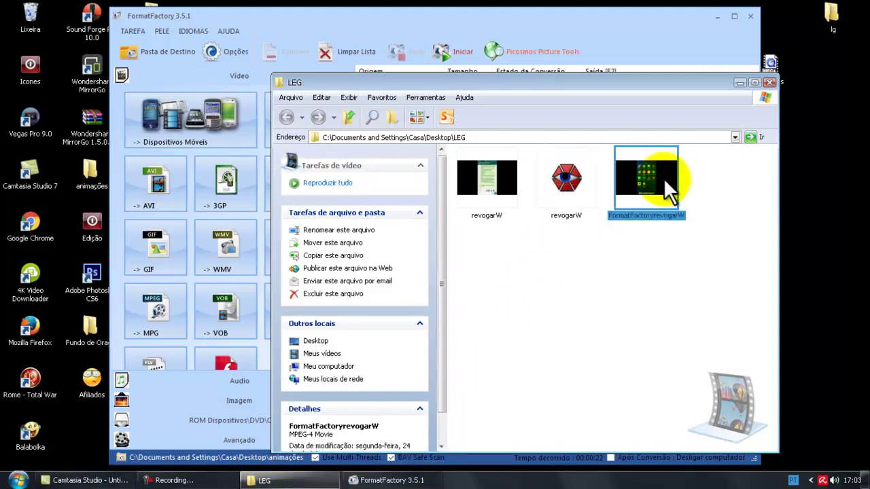